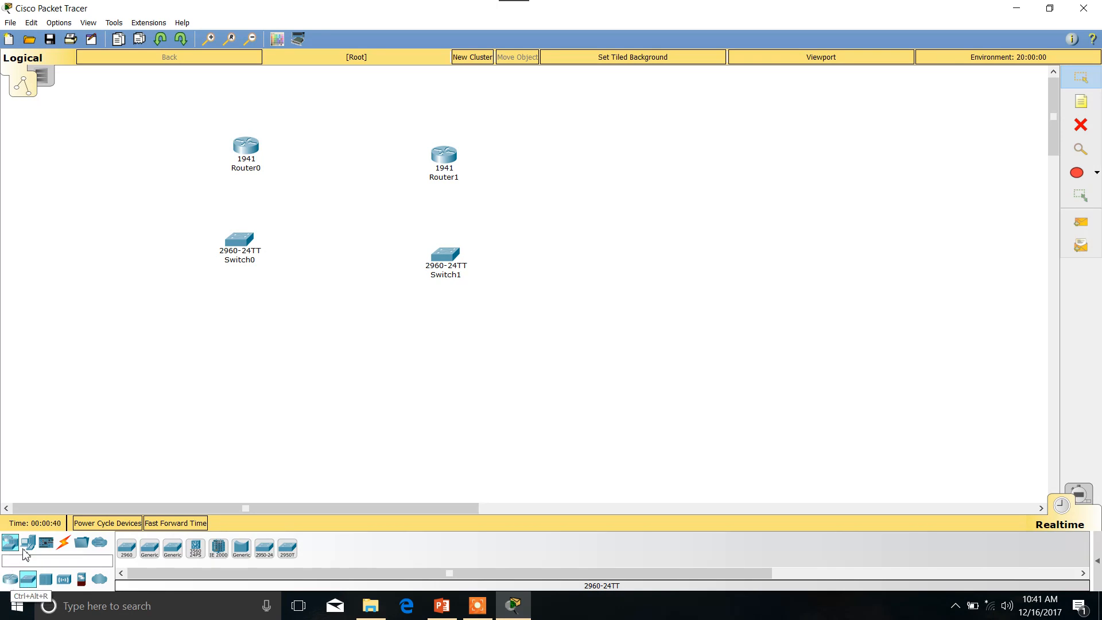
Place a generic PC below Switch0 and a generic server below Switch1 in the workspace.
click(28, 541)
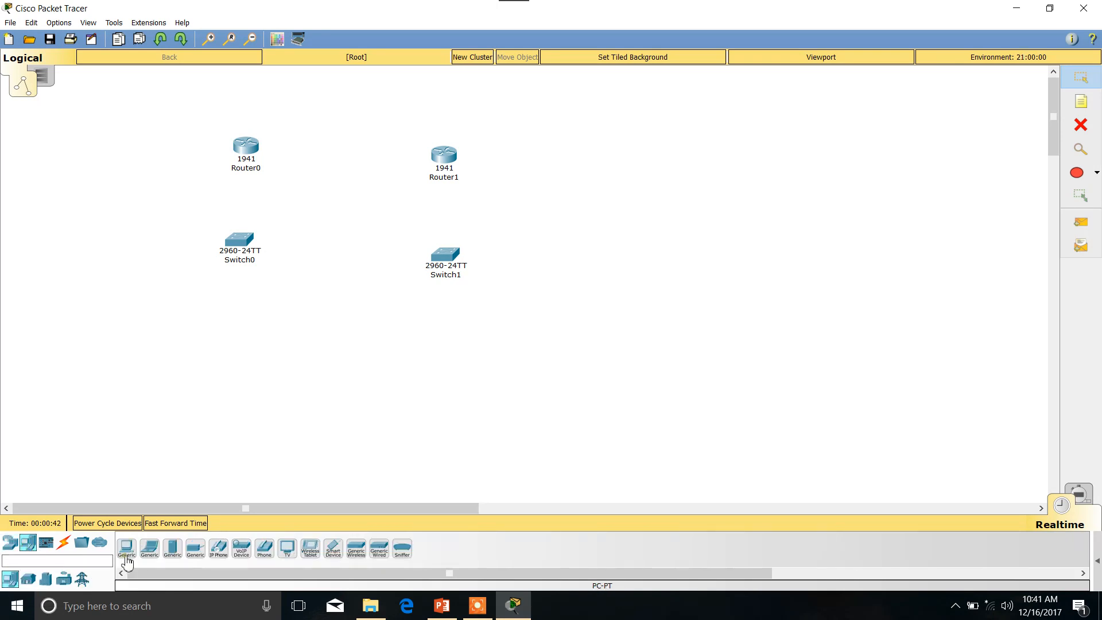
click(125, 549)
click(243, 348)
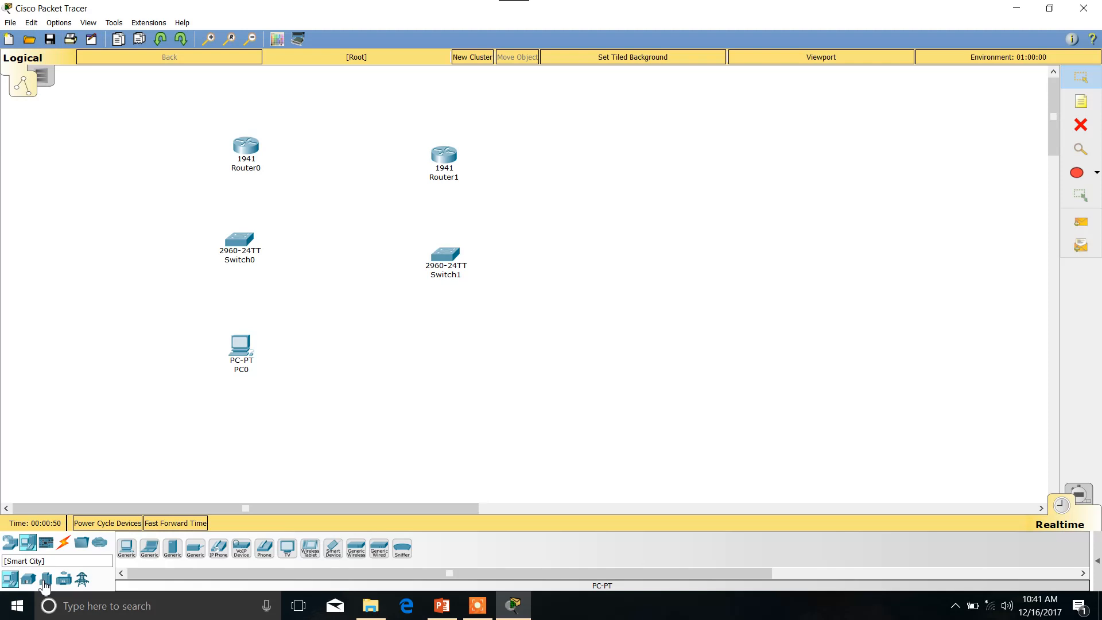
click(174, 552)
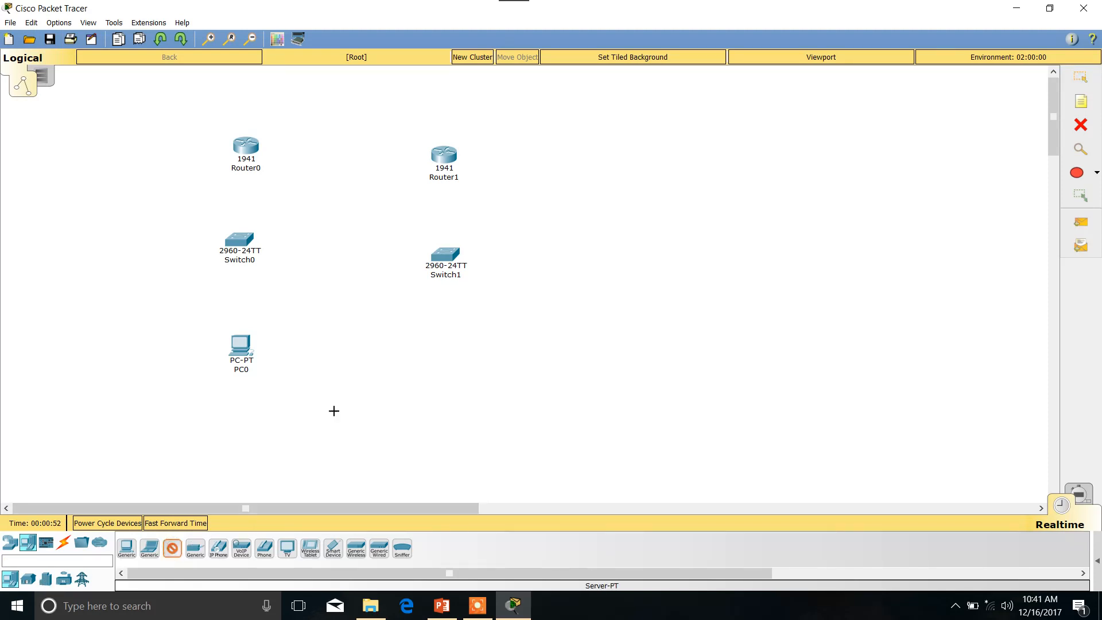
click(457, 344)
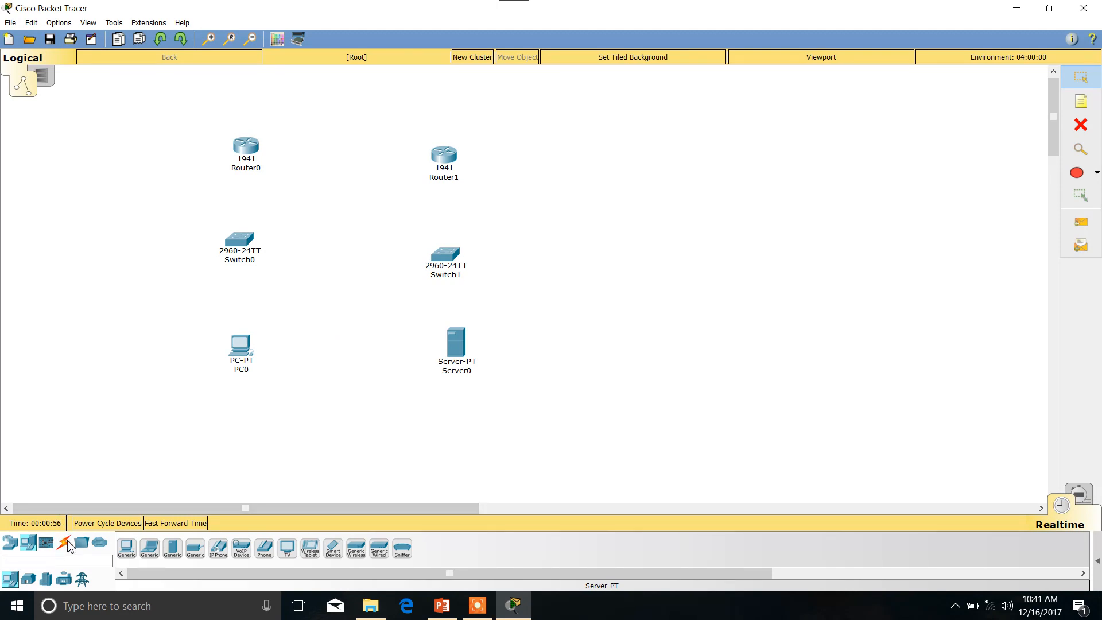
Connect PC0 to Switch0 and Server0 to Switch1 using the automatically chosen connection type.
click(64, 543)
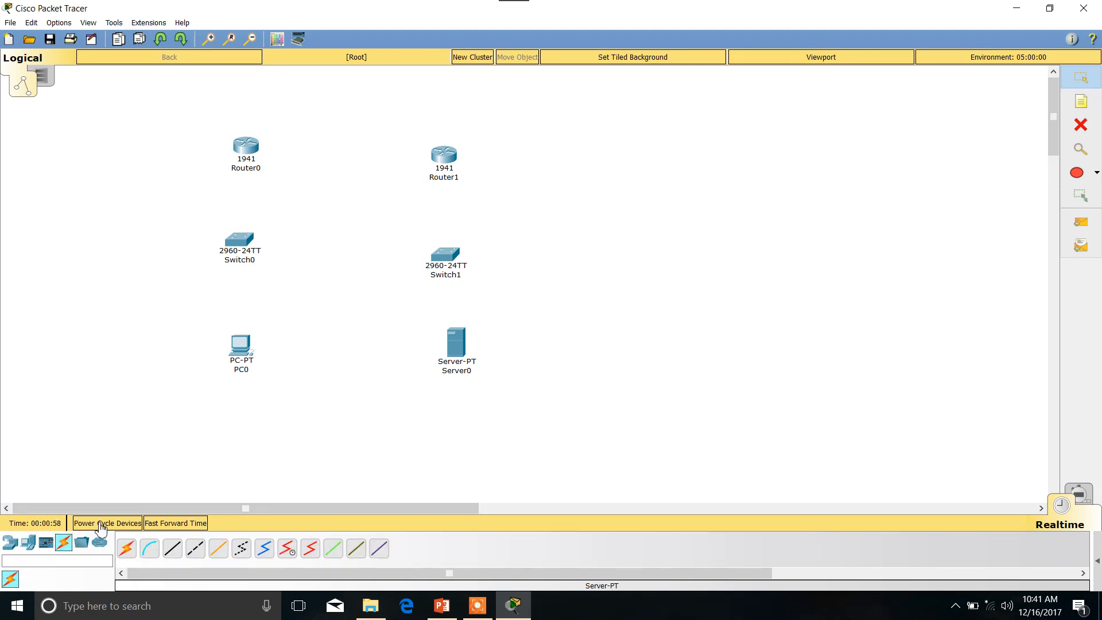
click(126, 548)
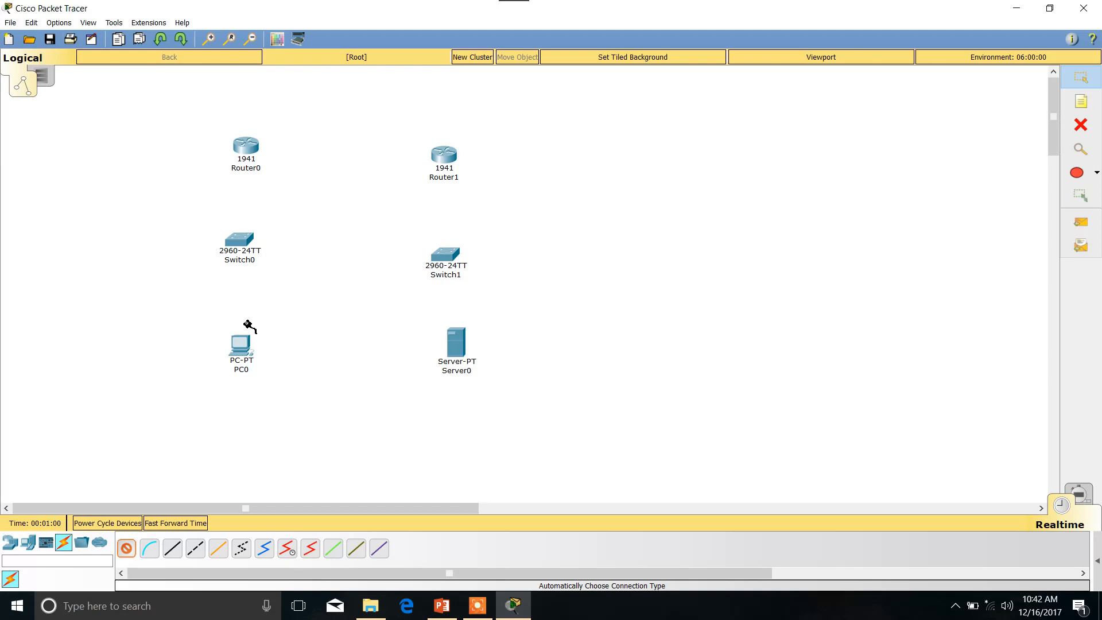
click(241, 345)
click(247, 242)
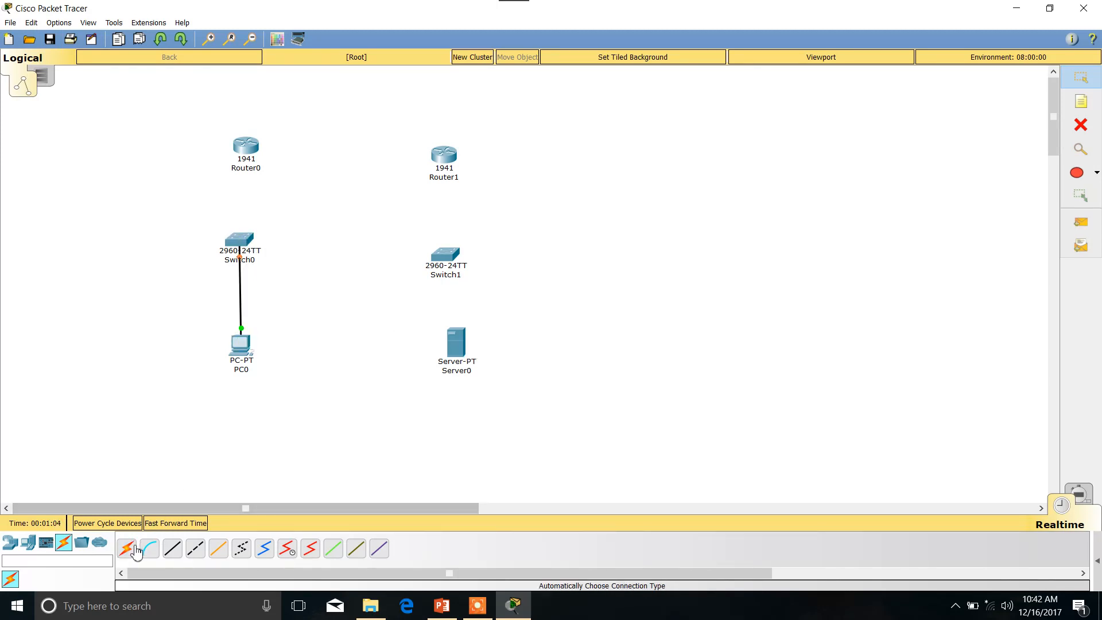
click(129, 549)
click(458, 347)
click(448, 255)
click(448, 254)
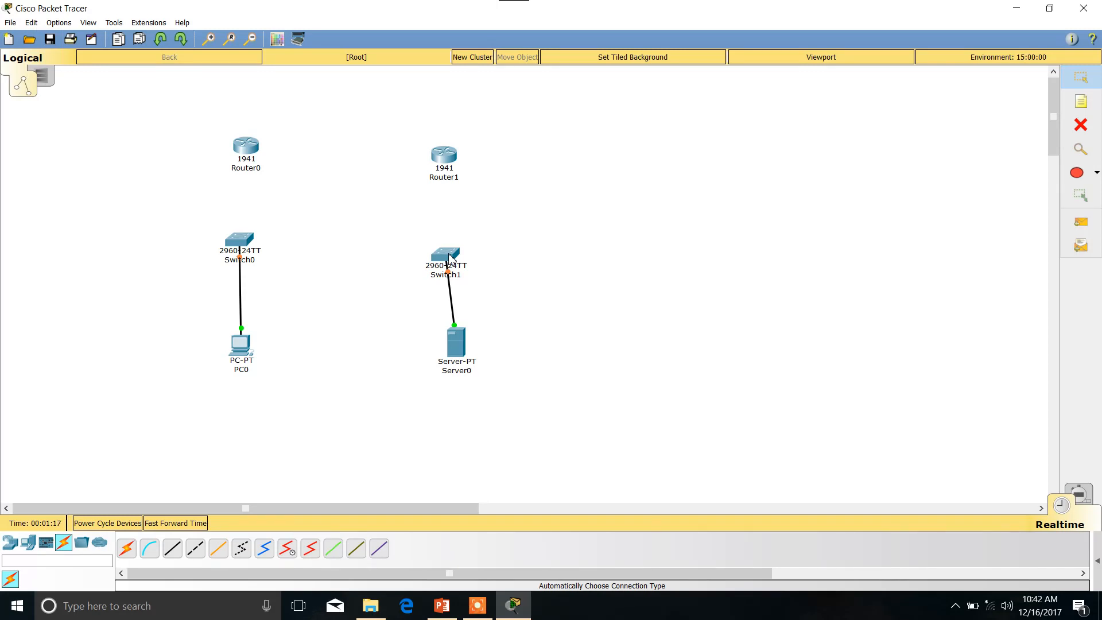
Connect Router0 to Switch0 and Router1 to Switch1 using the automatically chosen connection type.
click(128, 549)
click(247, 146)
click(240, 246)
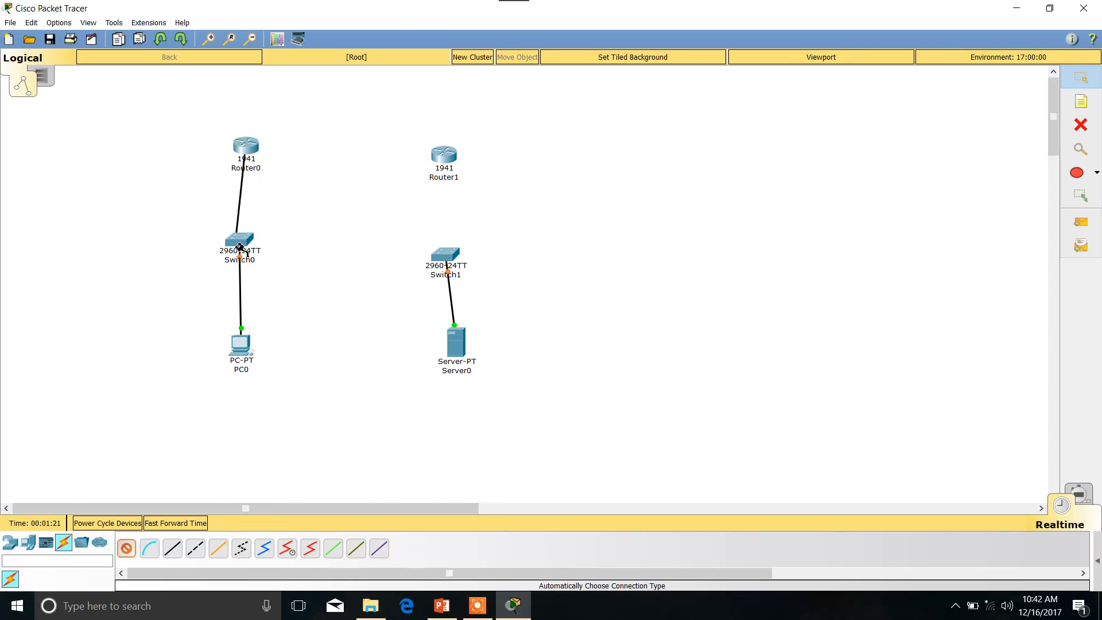
click(128, 549)
click(445, 156)
click(447, 255)
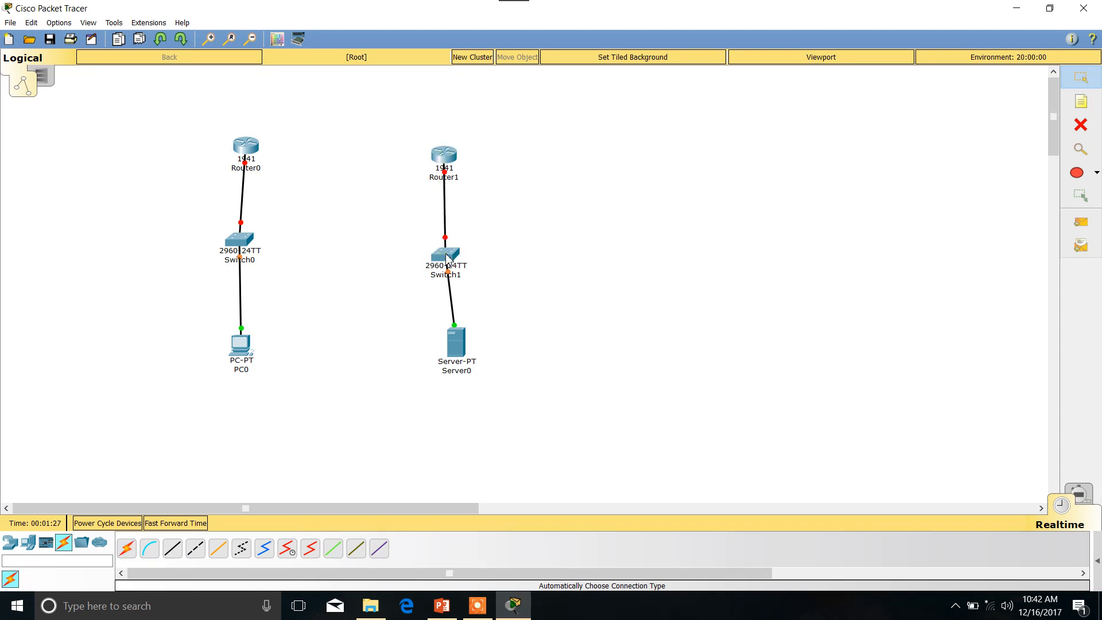
Link Router0 to Router1 using the automatically chosen connection type.
click(128, 551)
click(248, 150)
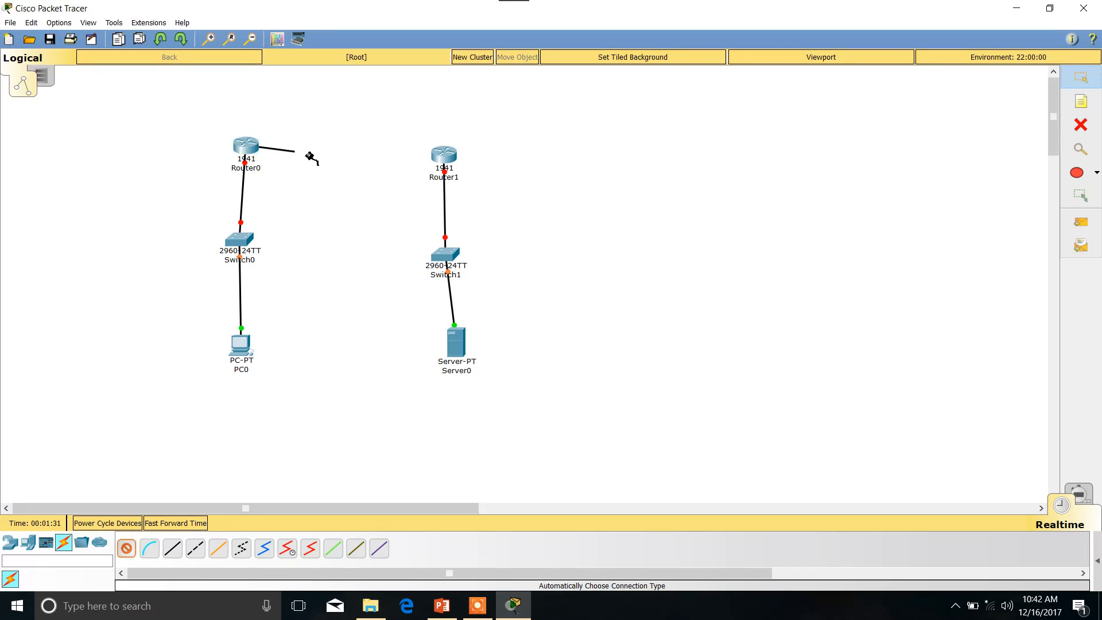
click(445, 156)
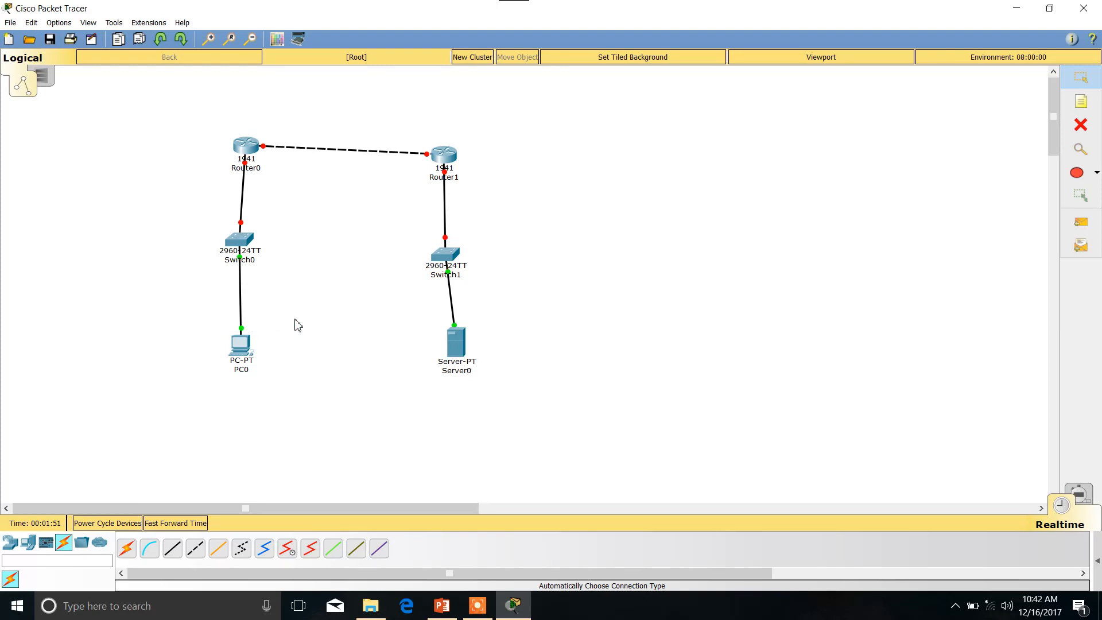
Give PC0 the static IP address 192.168.10.1 with subnet mask 255.255.255.0.
click(248, 347)
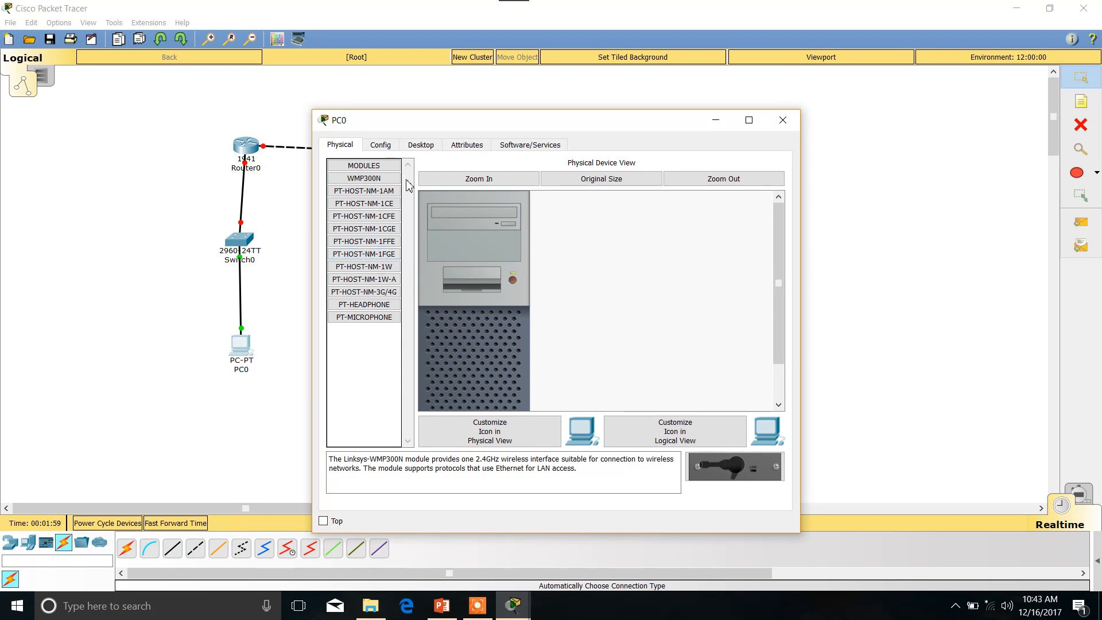
click(388, 148)
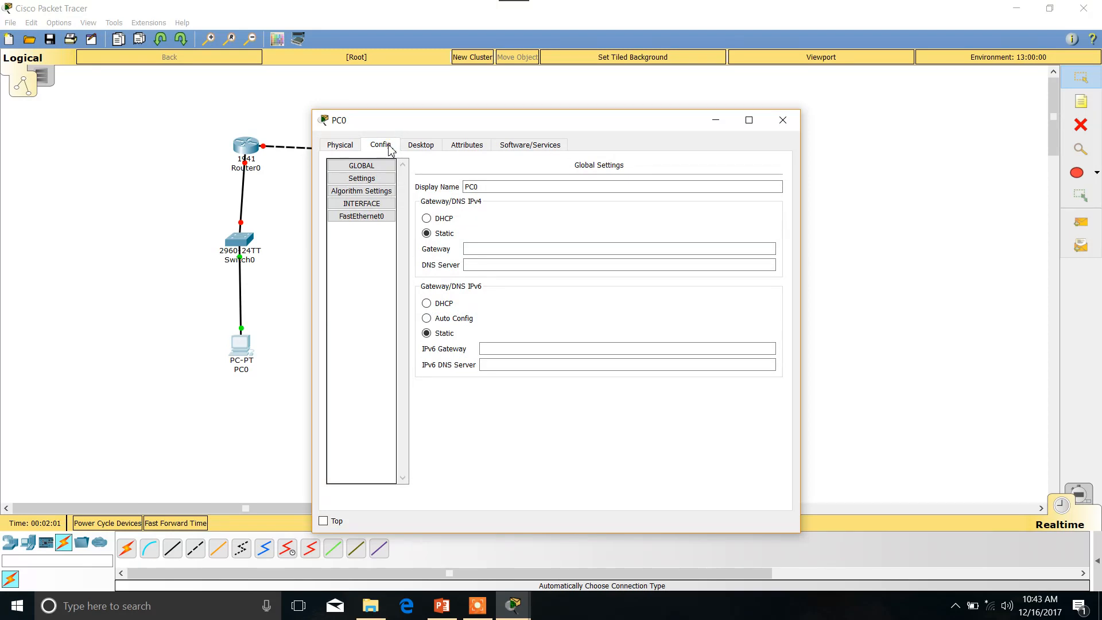
click(425, 148)
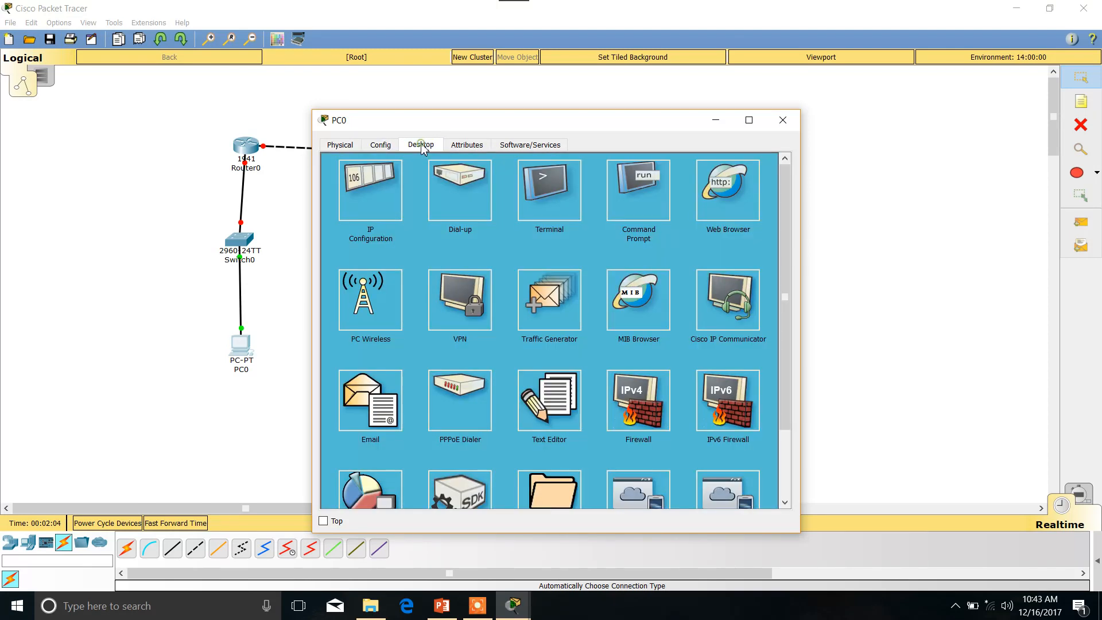
click(366, 200)
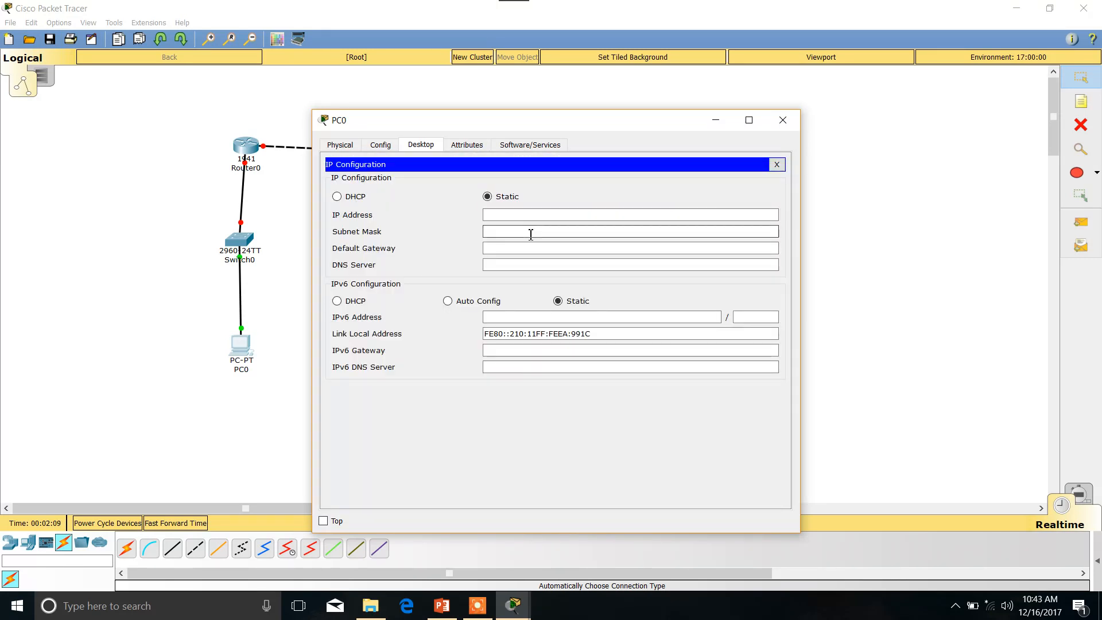
text(192.168.10)
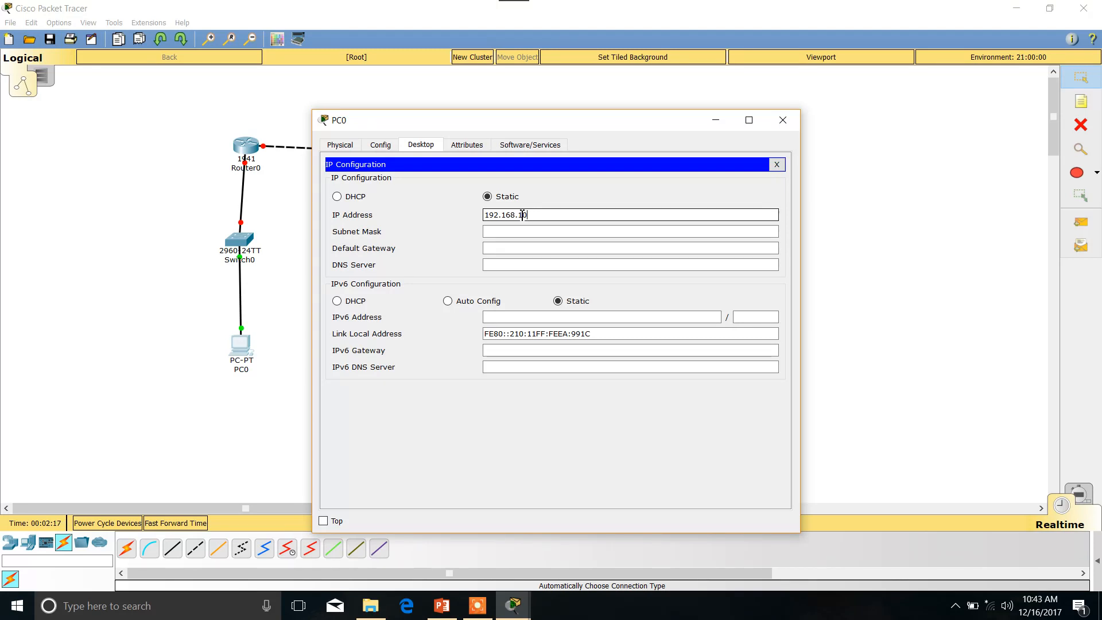
text(.1)
click(498, 231)
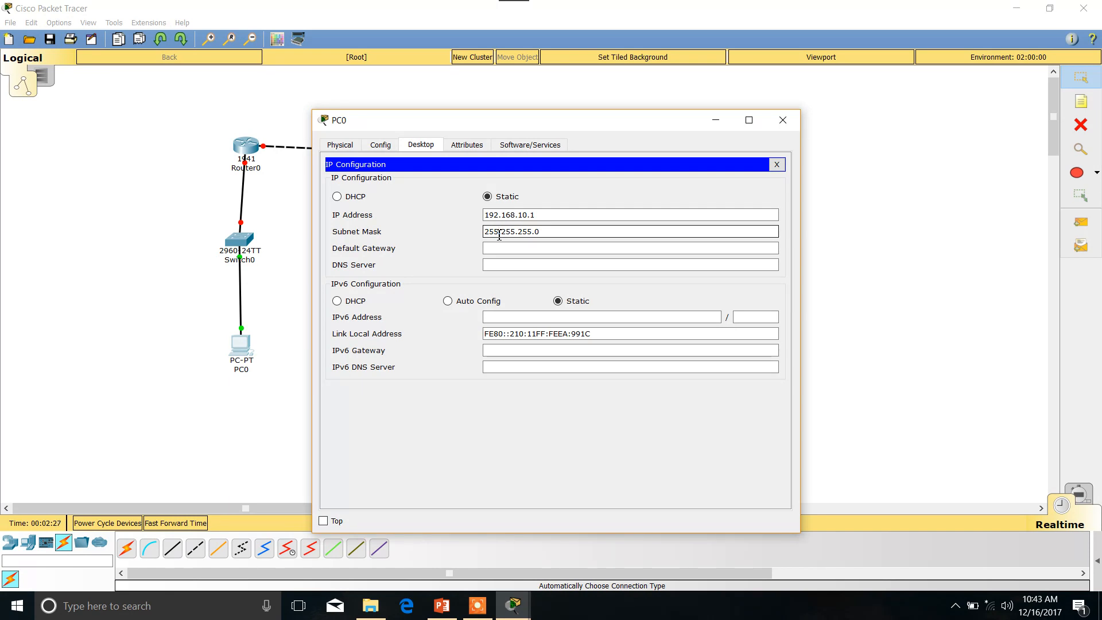
Set PC0's default gateway to 192.168.10.10 and DNS server to 192.168.20.1, and close its settings.
click(503, 248)
click(503, 251)
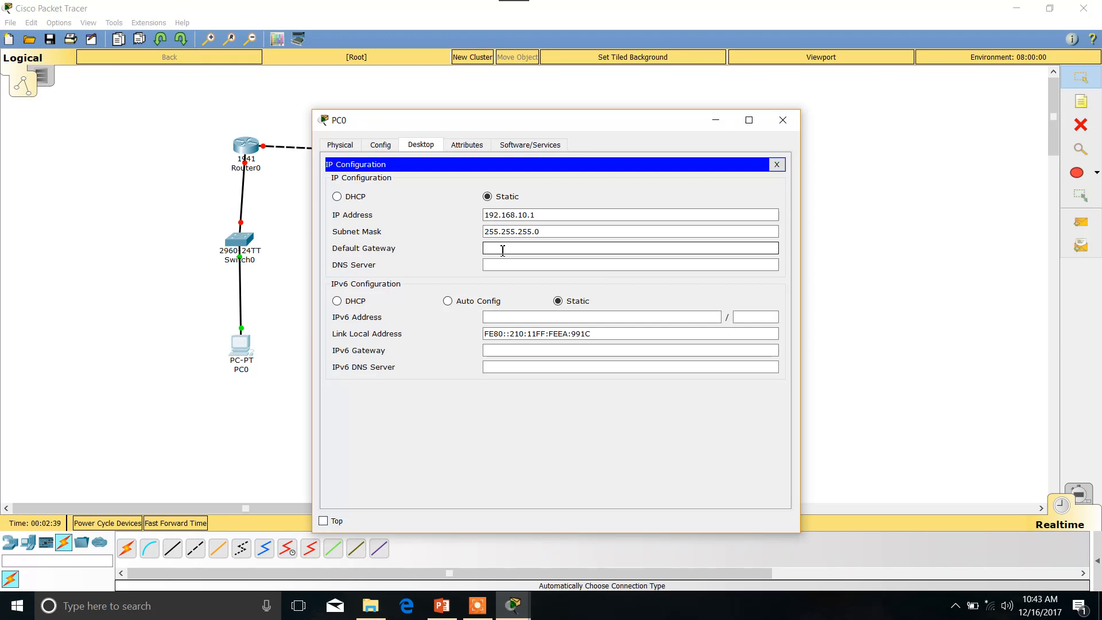
text(192.168.10.10)
click(507, 264)
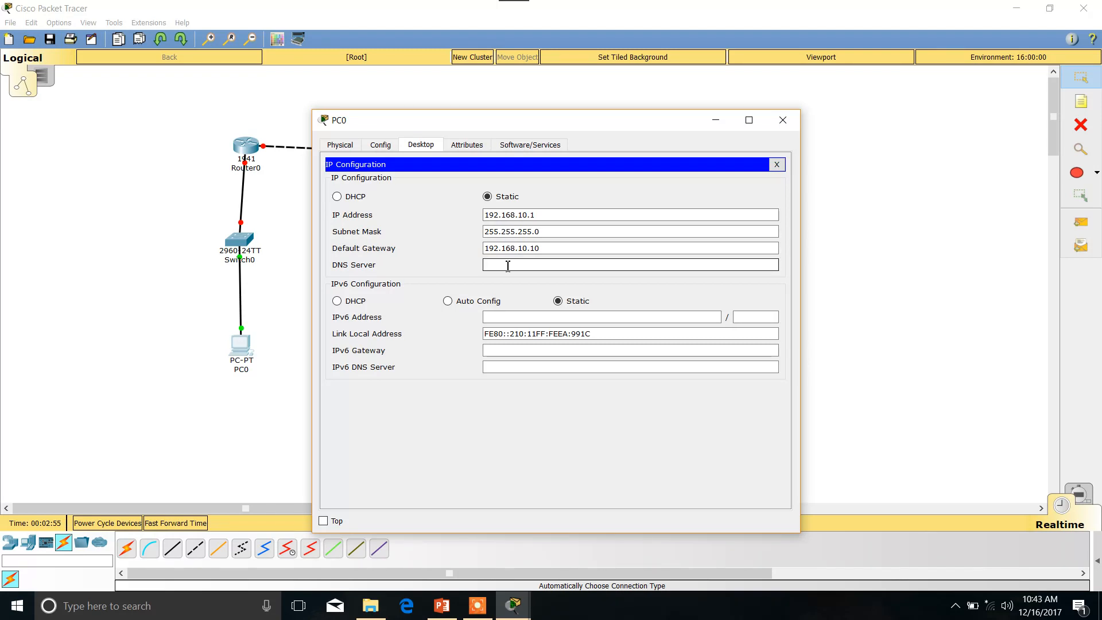
text(192.168.20.1)
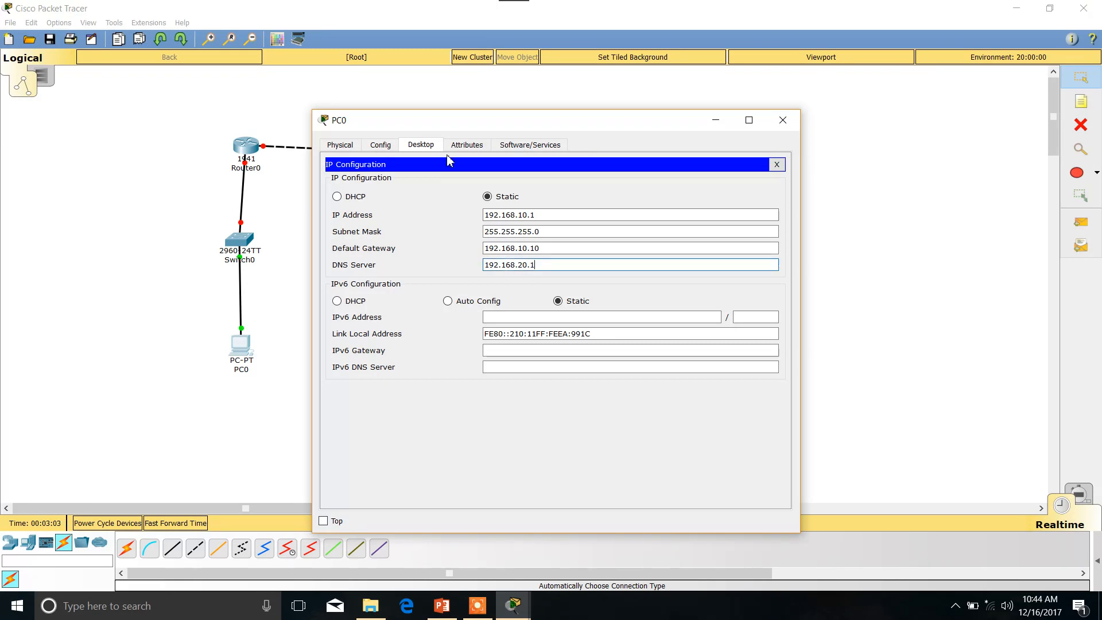
click(382, 145)
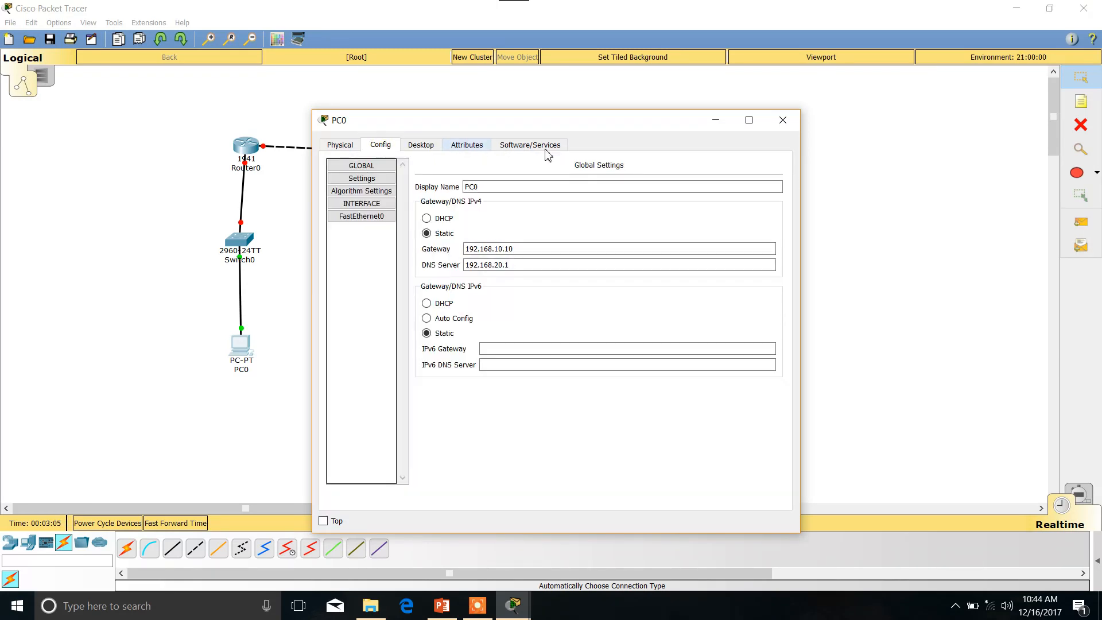
click(784, 121)
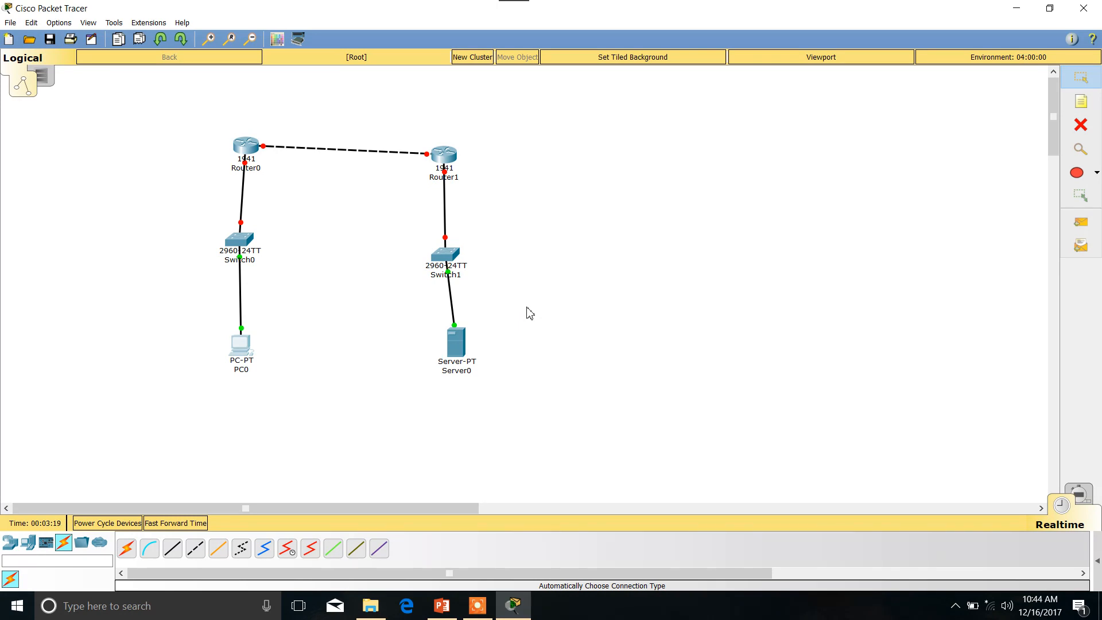
Set Server0's IPv4 gateway to 192.168.20.10 and its DNS server to 192.168.20.1.
click(459, 350)
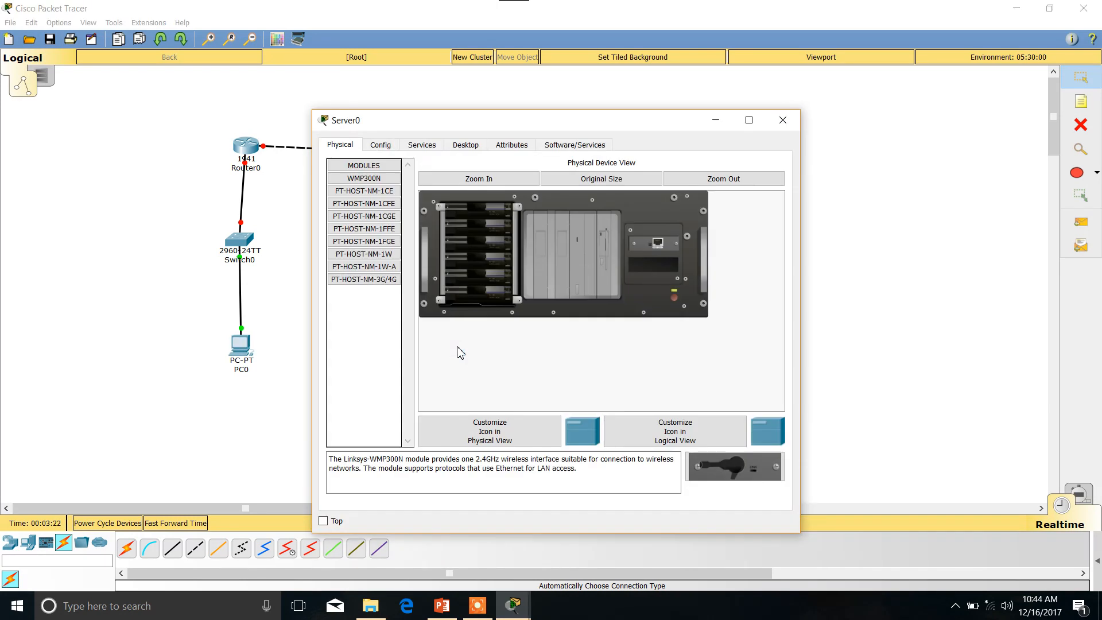
click(378, 148)
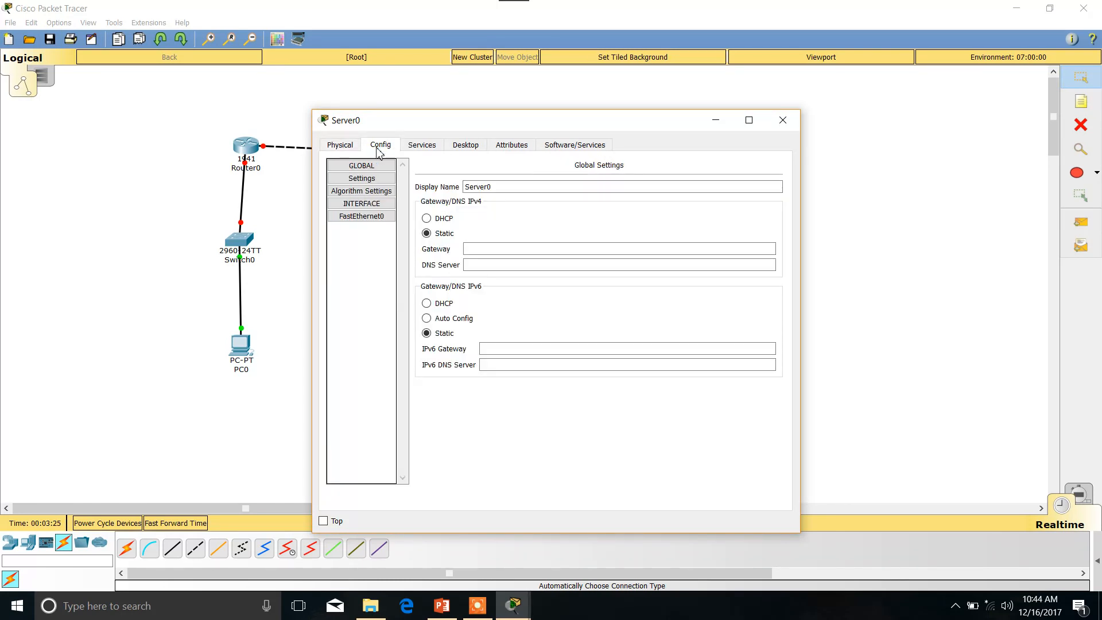
click(492, 249)
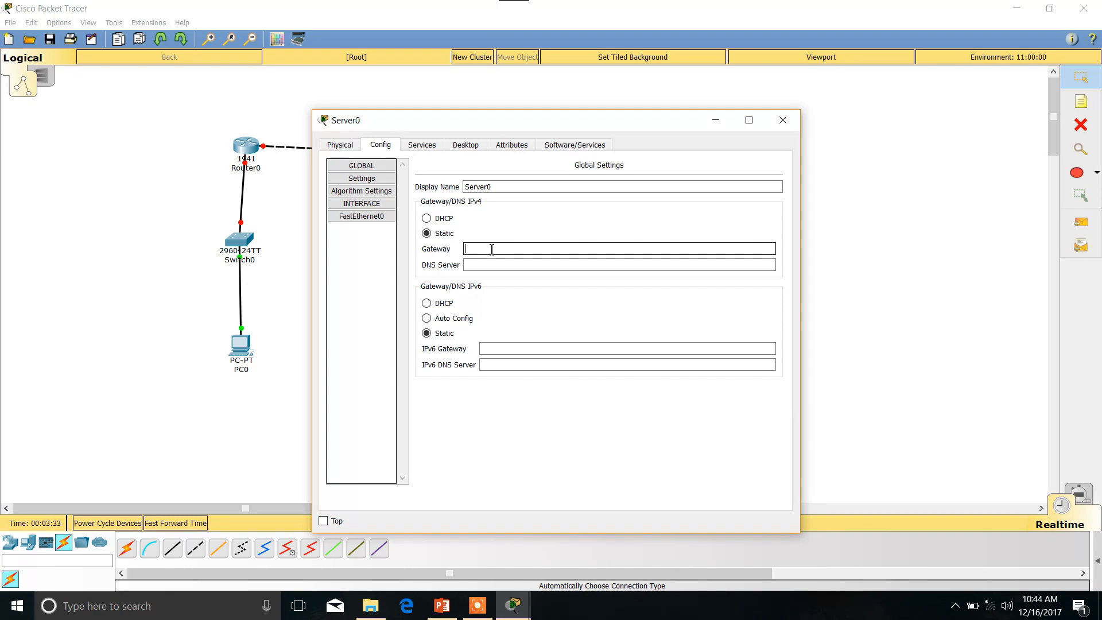
text(192.168.20.10)
click(491, 266)
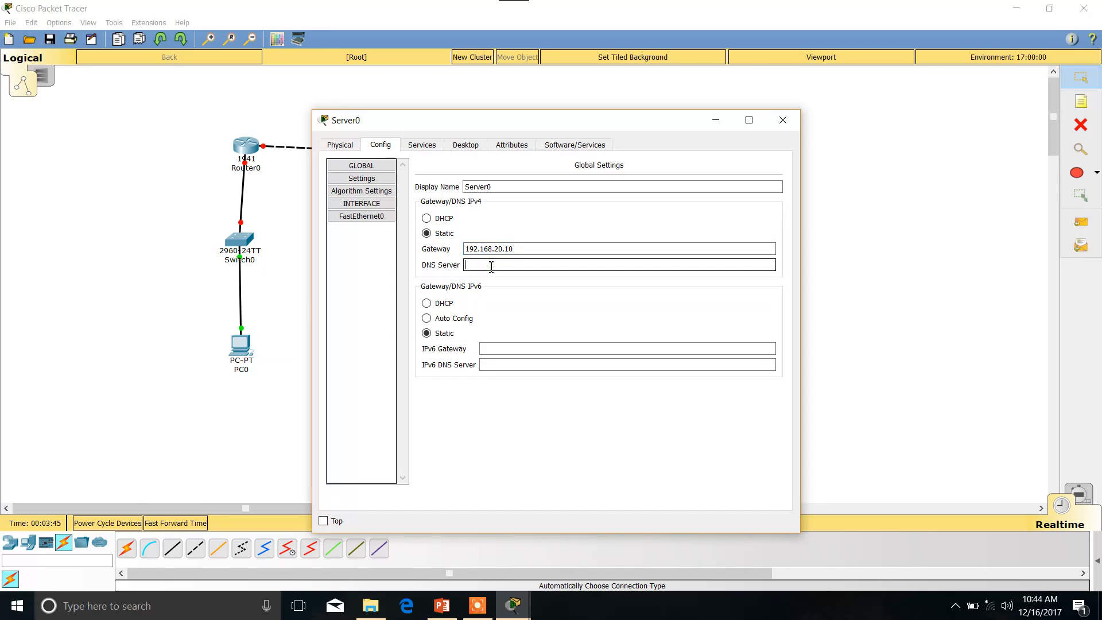
text(192.168.20.1)
Change Server0's display name to "web server".
click(510, 188)
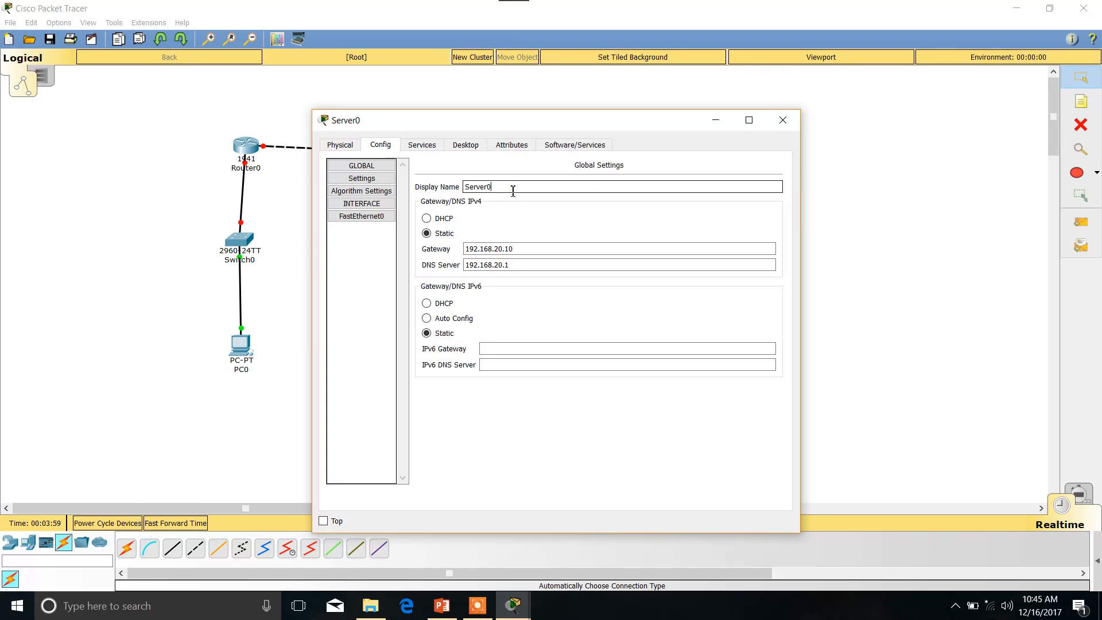
key(BackSpace)
key(BackSpace)
key(BackSpace)
key(BackSpace)
key(BackSpace)
key(BackSpace)
key(BackSpace)
text(web server)
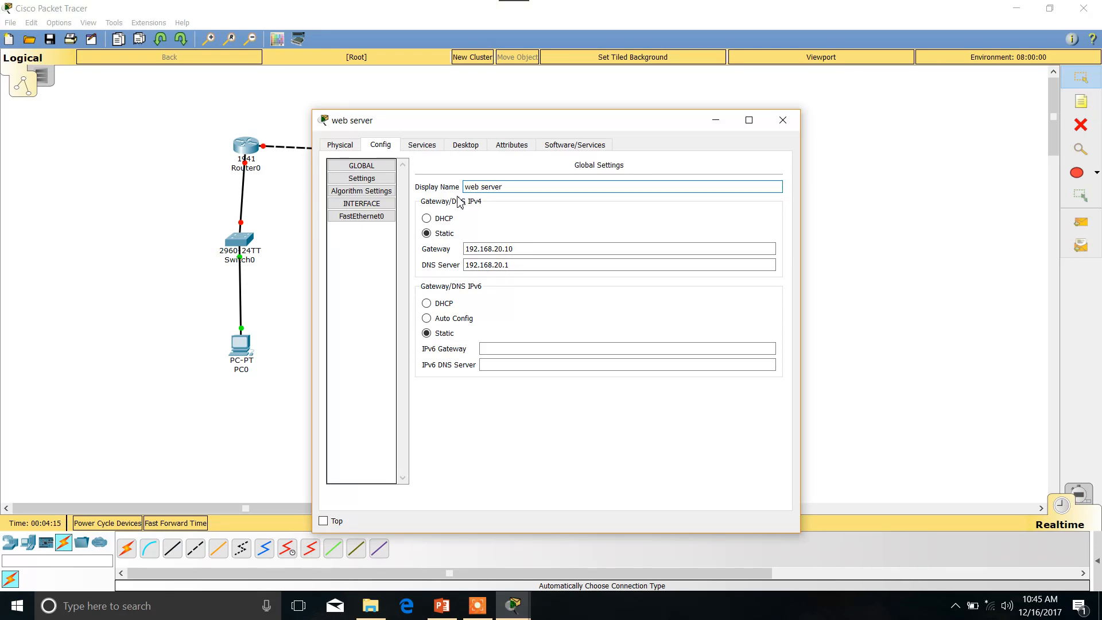
Give the web server the static IP address 192.168.20.1 with subnet mask 255.255.255.0 and close its settings.
click(464, 150)
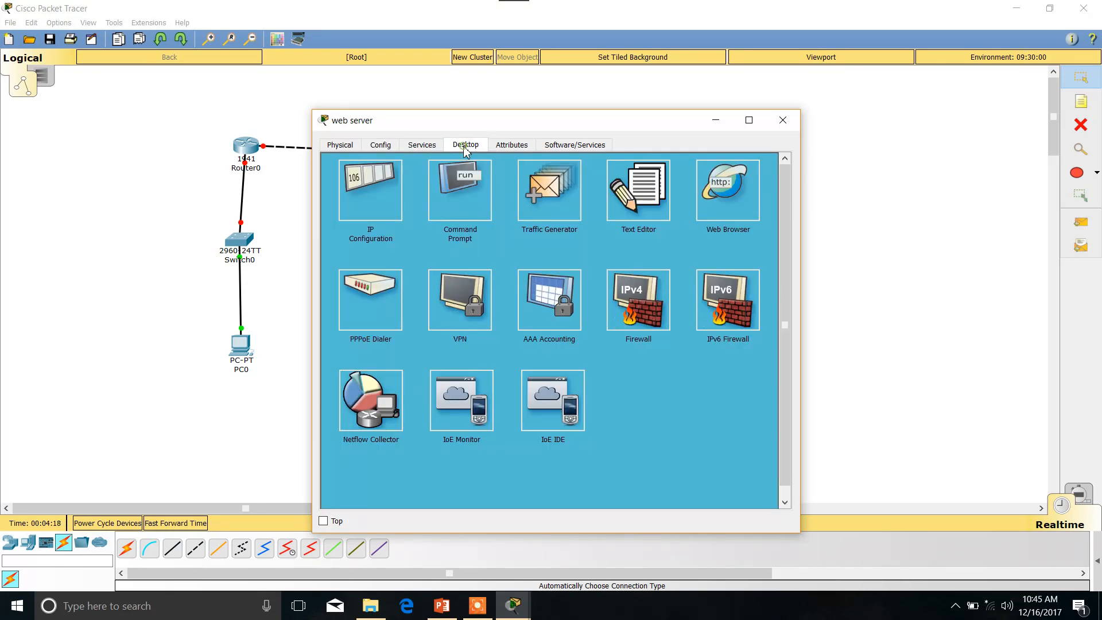
click(377, 197)
click(498, 229)
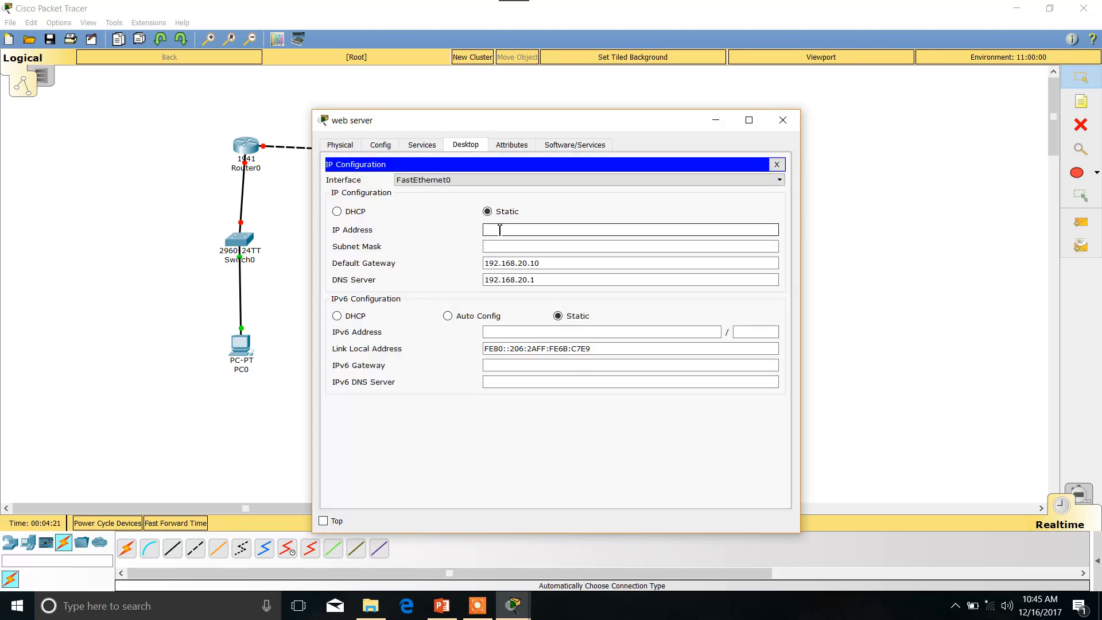
text(192.168.20.1)
click(505, 246)
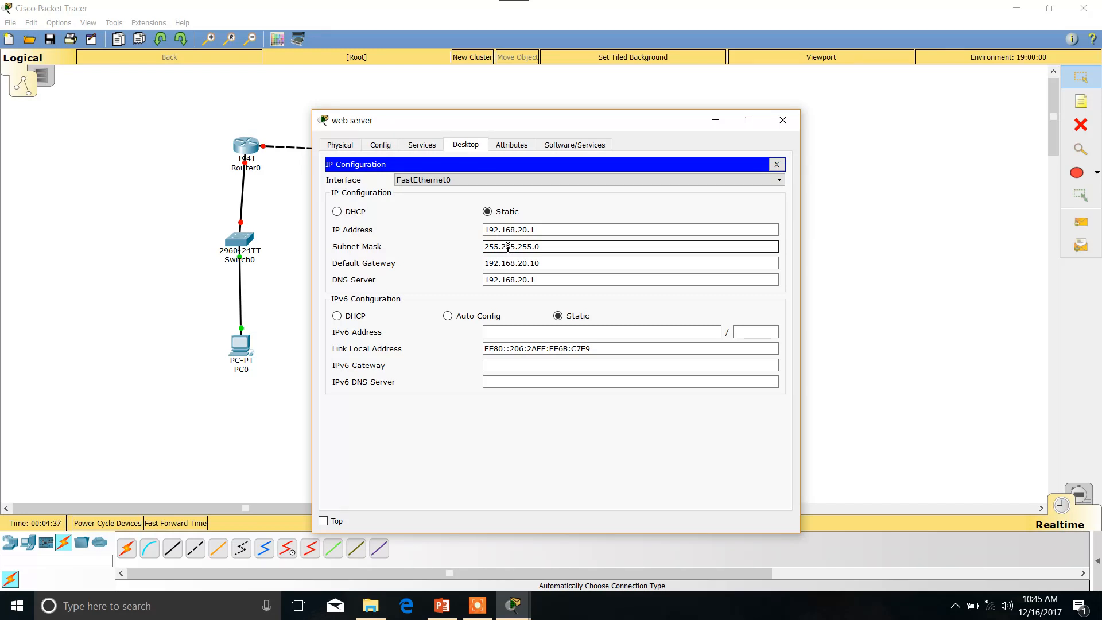
click(508, 247)
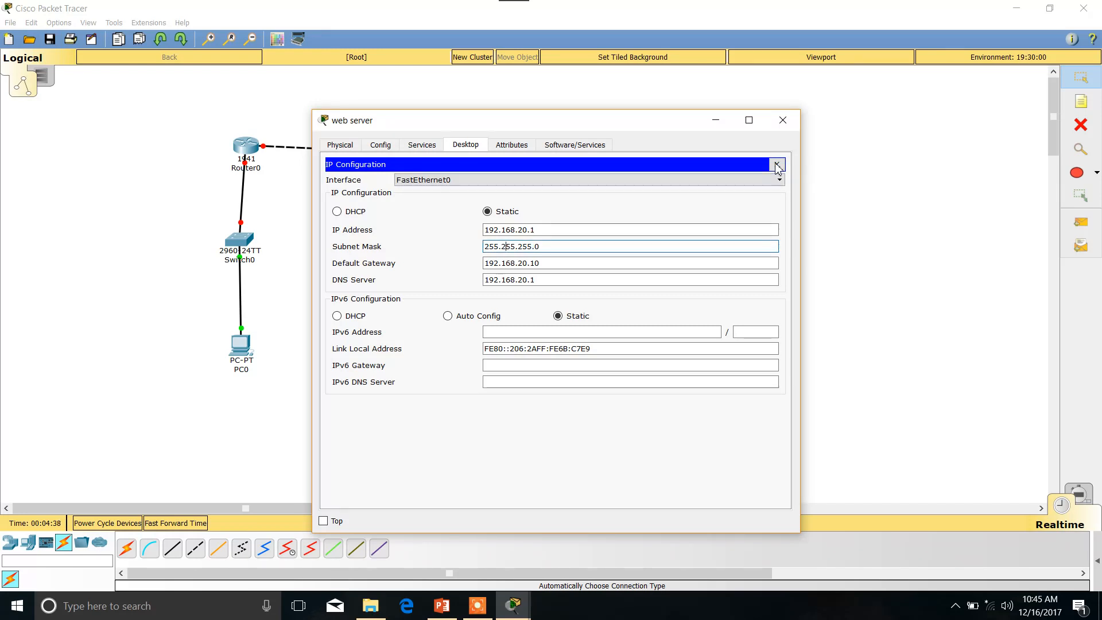
click(790, 127)
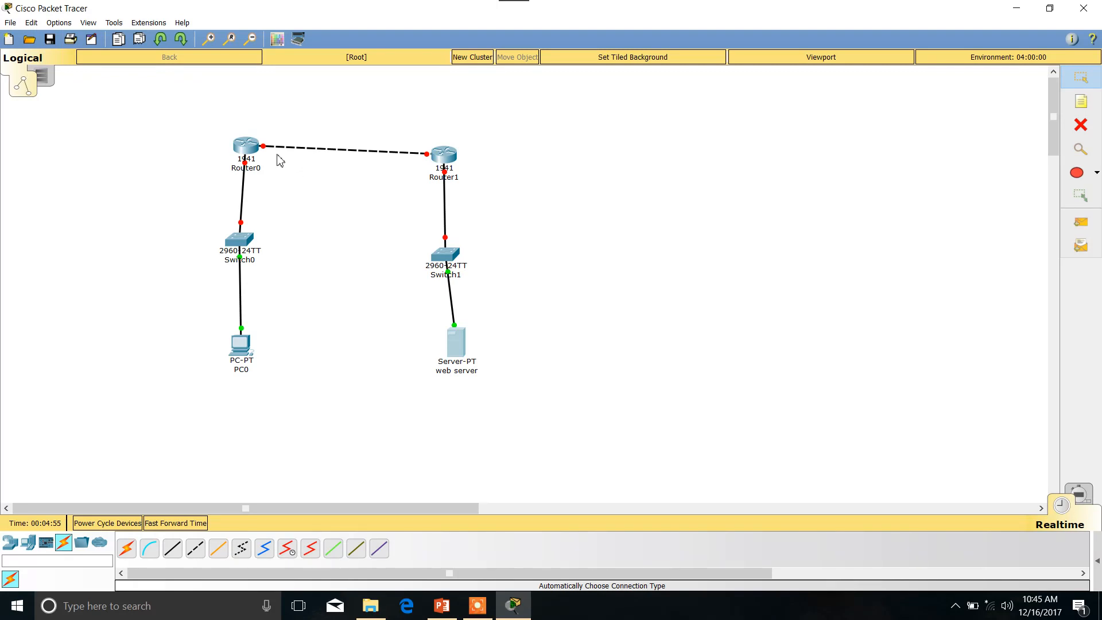
Open Router0's command-line interface and decline the initial configuration dialog with "no".
click(248, 150)
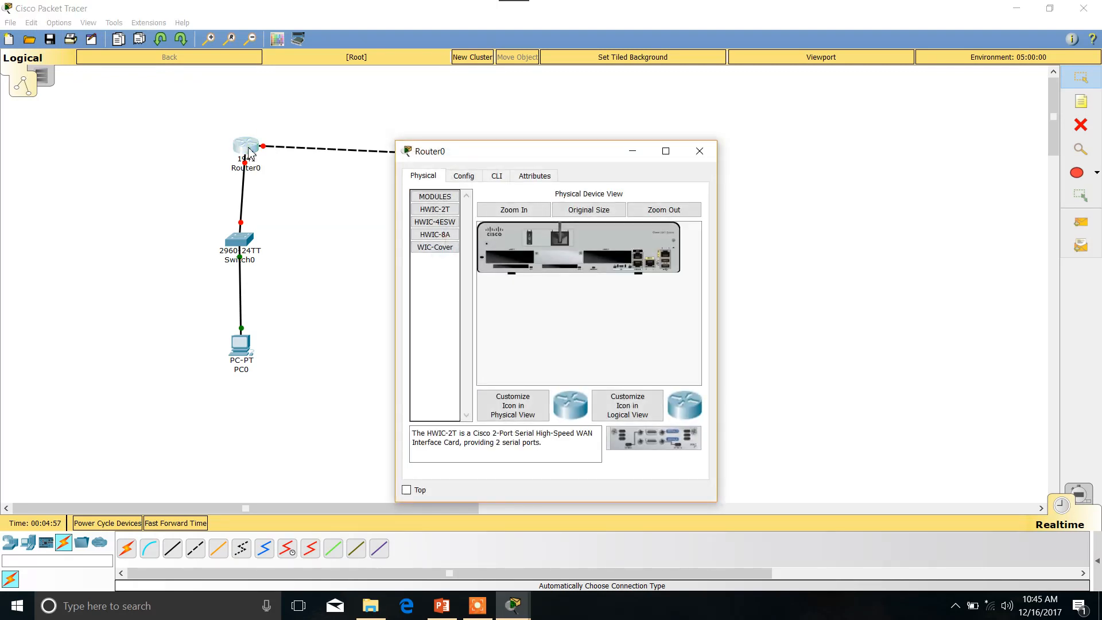
drag(249, 150, 232, 151)
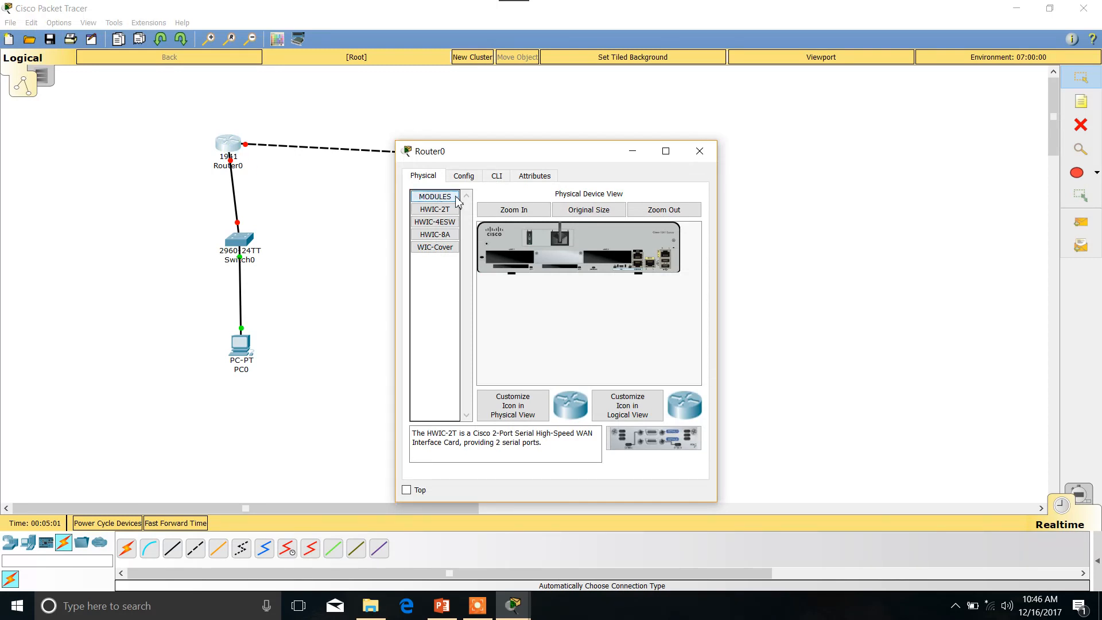
click(497, 179)
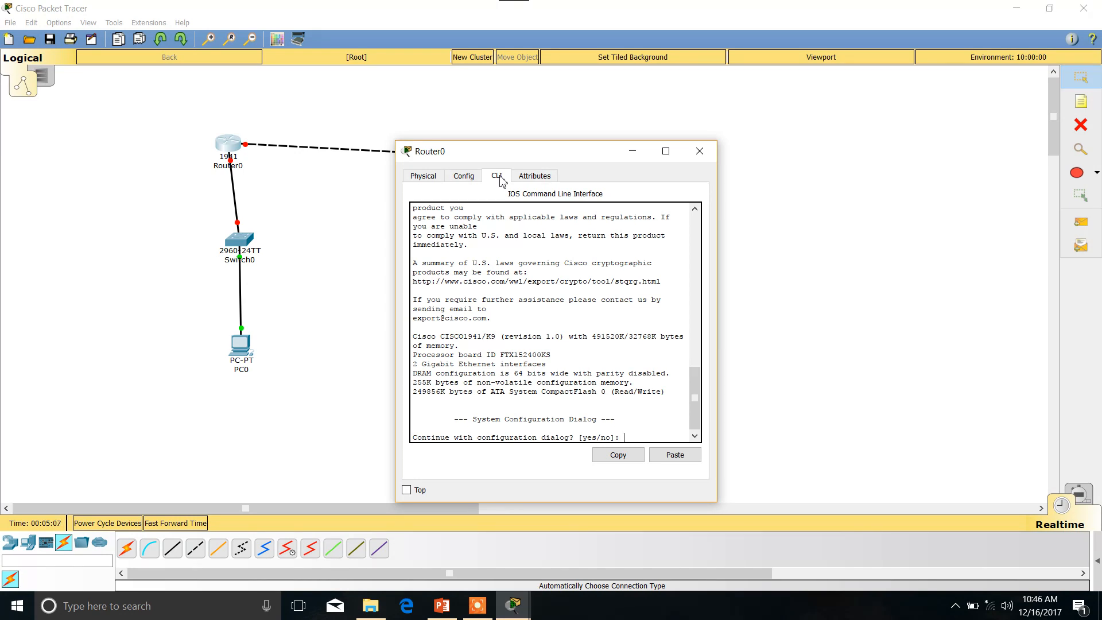
text(no)
key(Return)
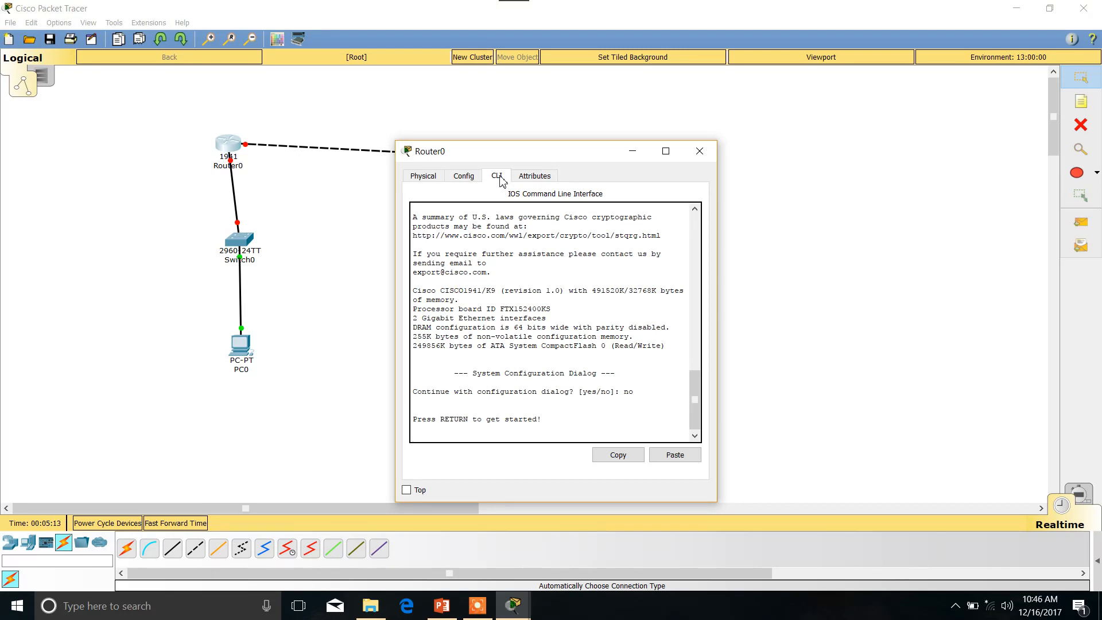
key(Return)
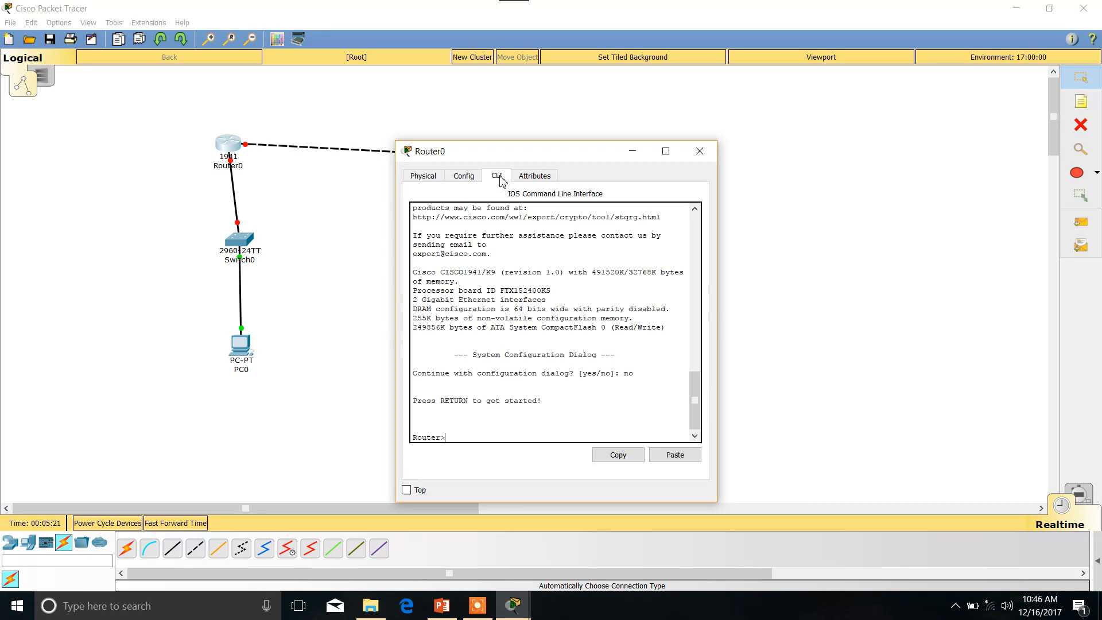
Enter privileged mode on Router0 with "enable" and global configuration mode with "config terminal".
text(enable)
key(Return)
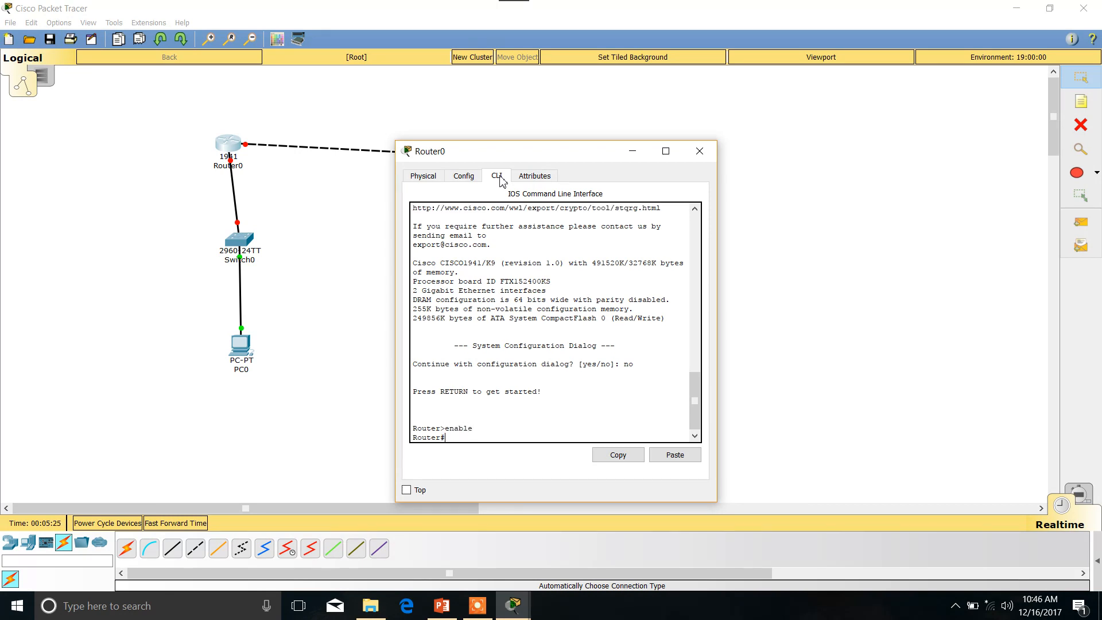
text(con)
text(fig)
text( tern)
text(minal)
key(Return)
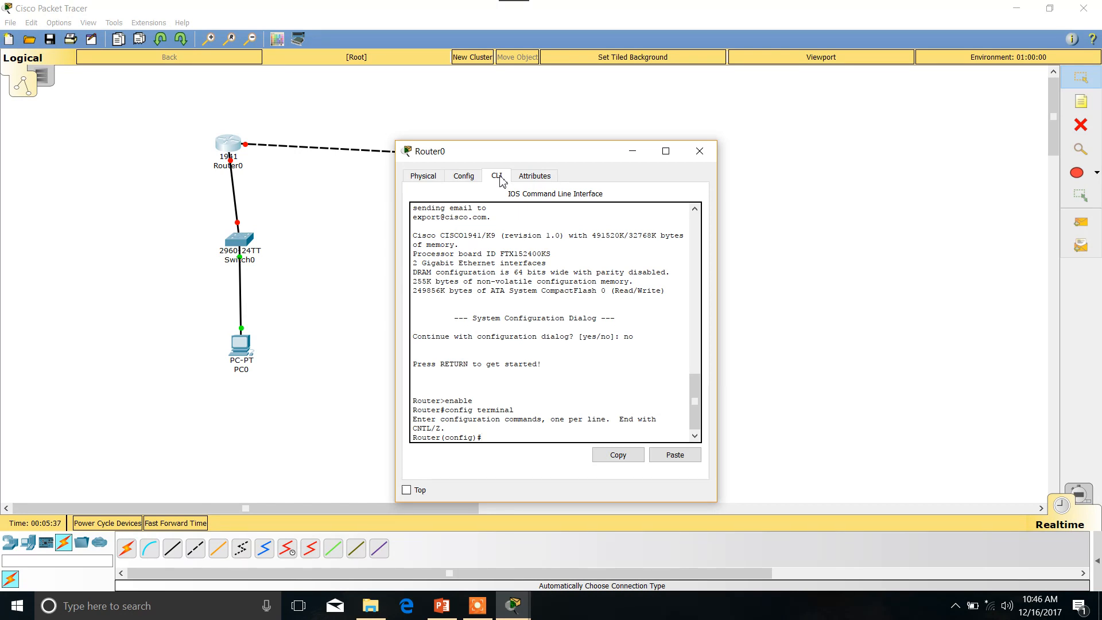
Check Router0's link ports in the topology, and assign its interface gig 0/0 the IP address 192.168.10.10 with mask 255.255.255.0.
click(632, 151)
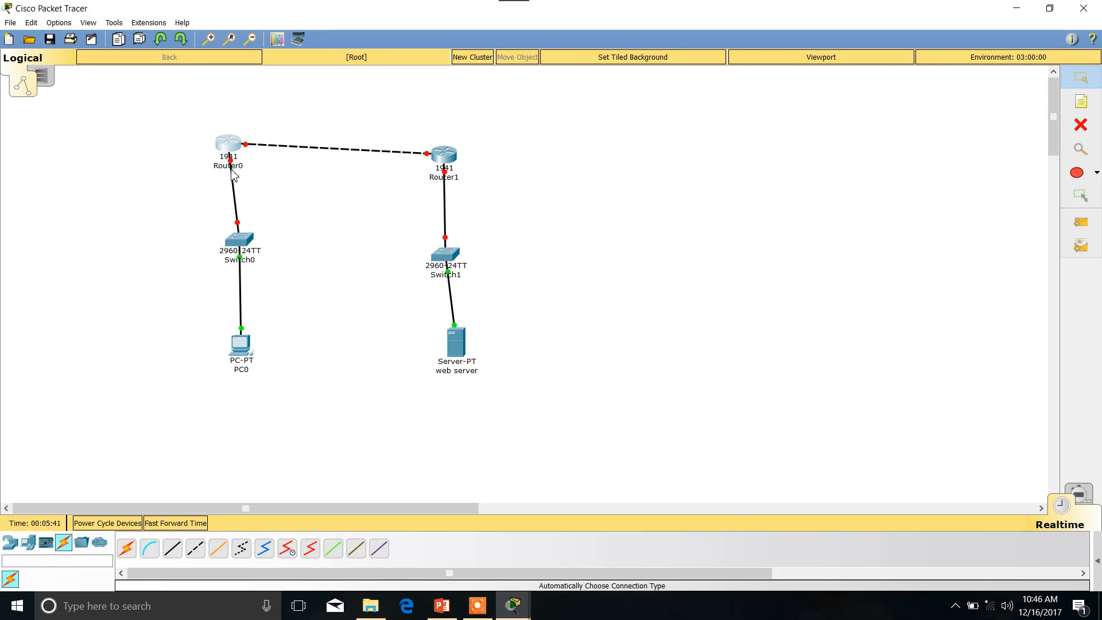
mouse_move(232, 174)
mouse_move(513, 605)
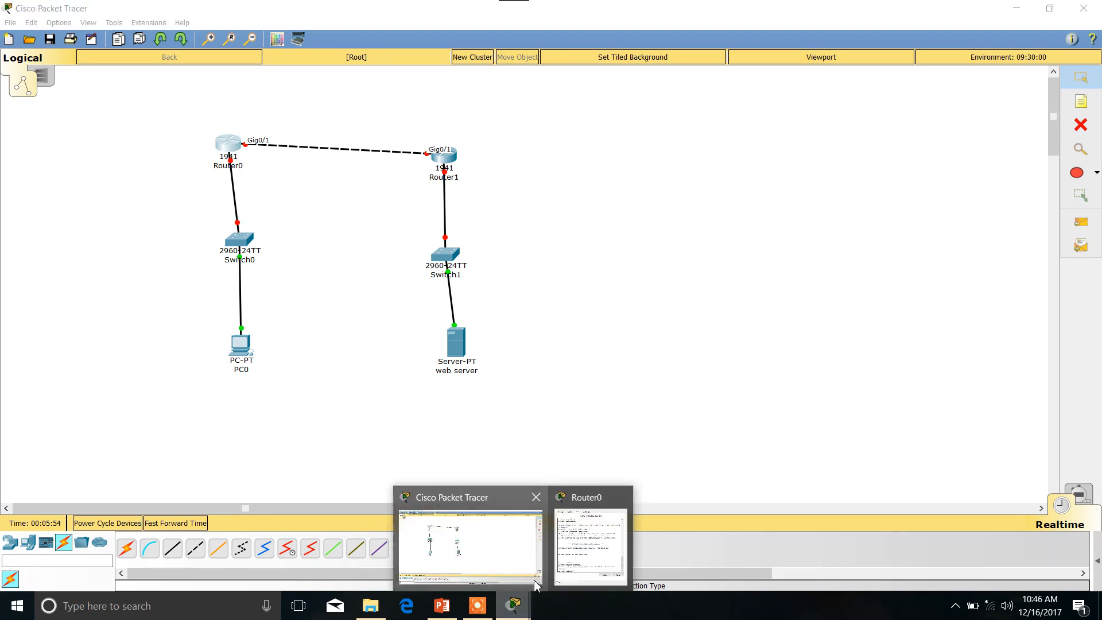
click(590, 545)
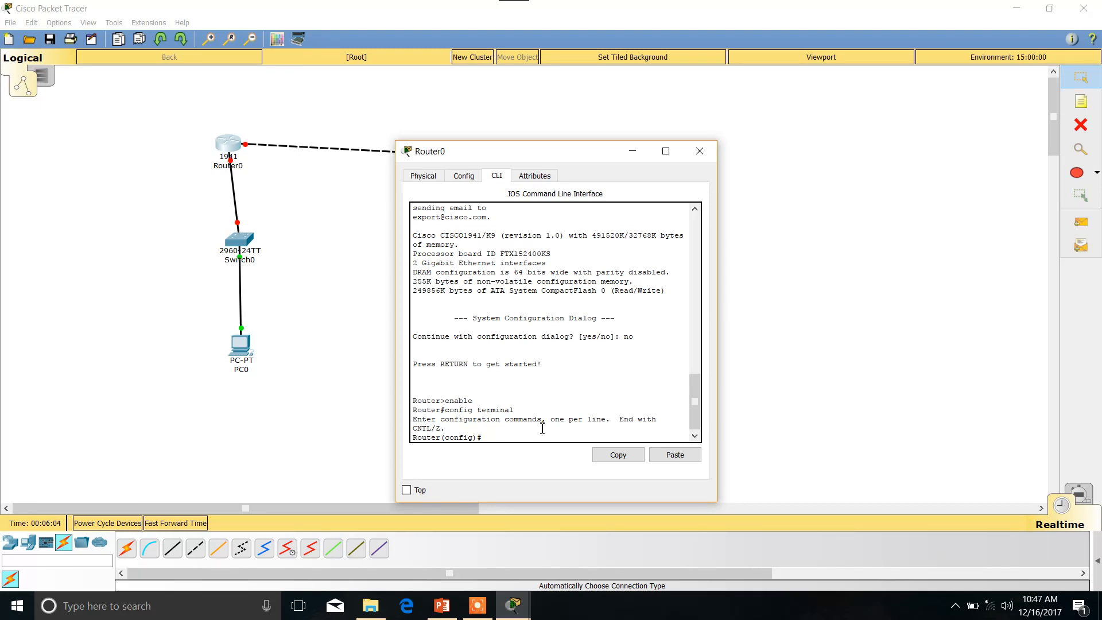
text(interface gig 0/0)
key(Return)
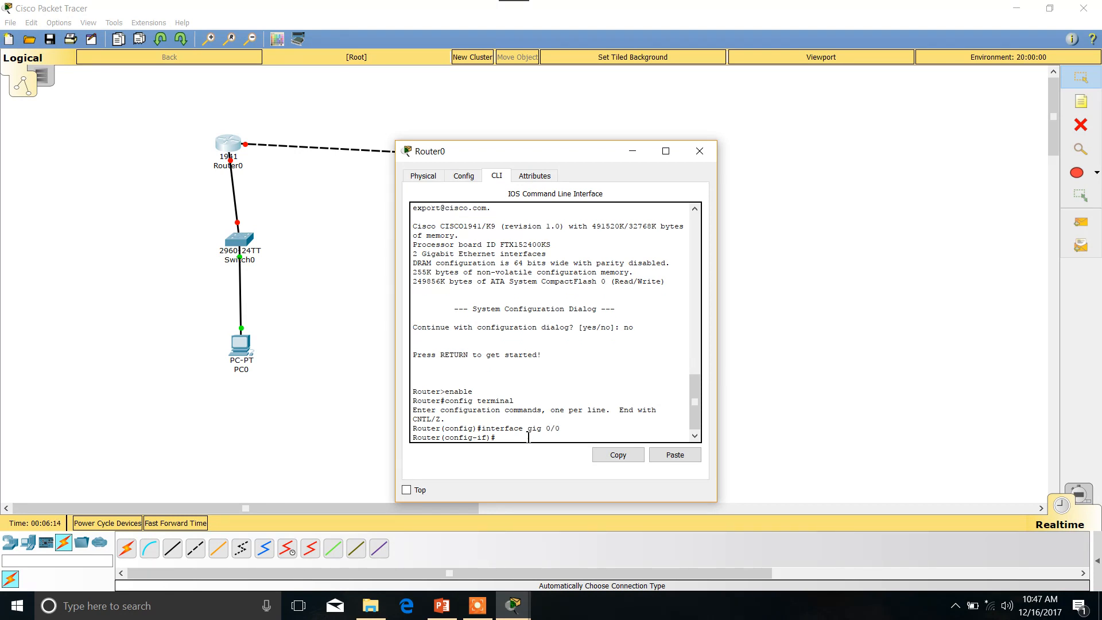
text(ip address)
text(192.168.10.10)
text(255.255.255.0)
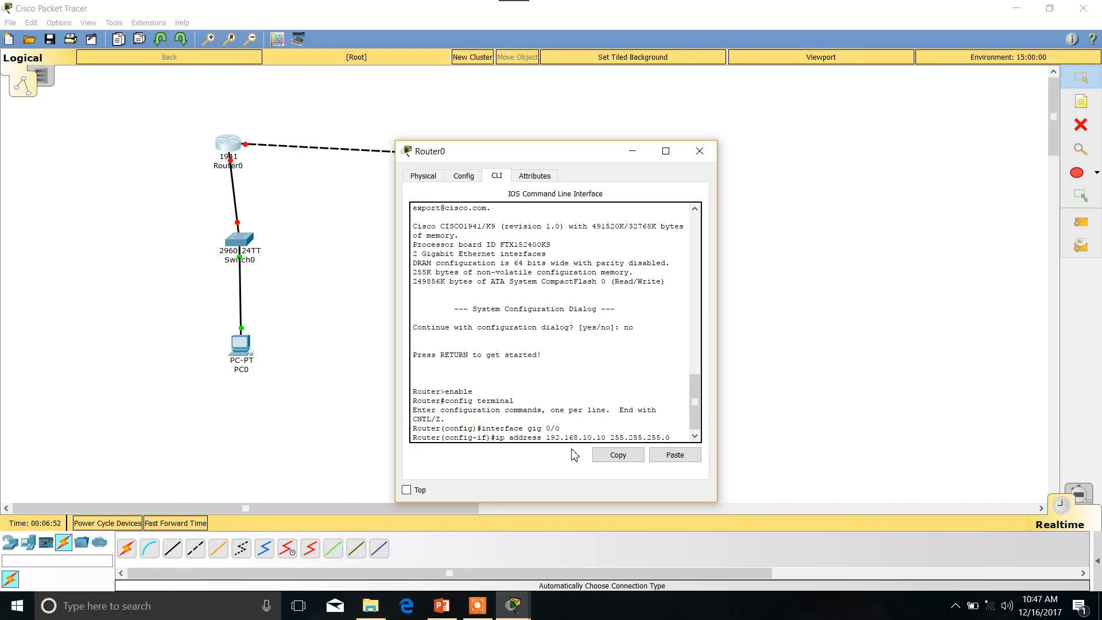
key(Return)
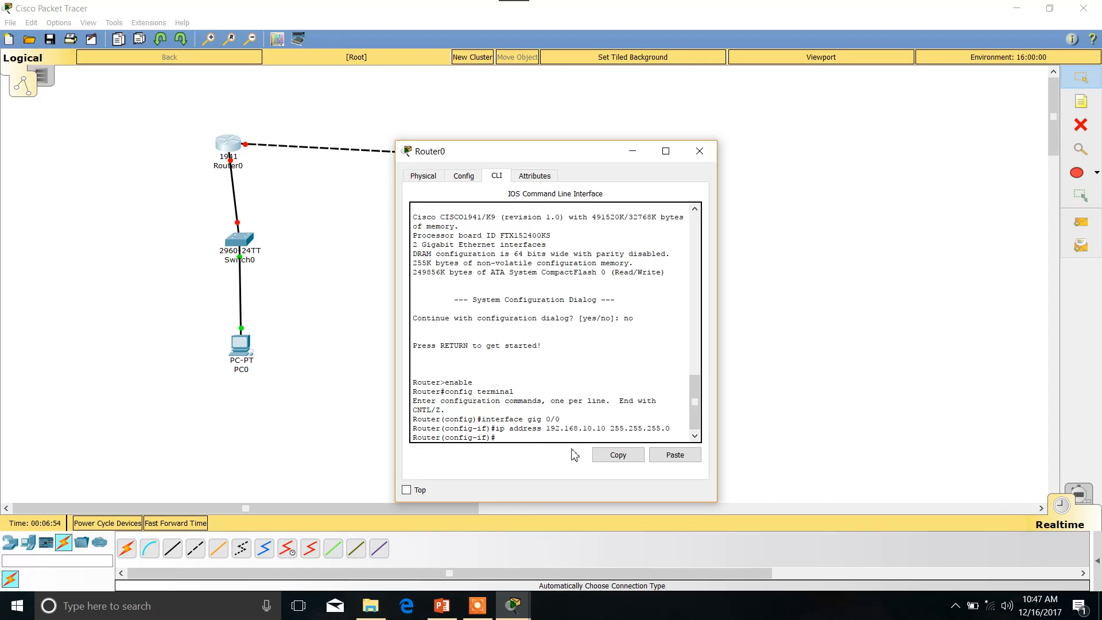
Activate Router0's gig 0/0 interface with "no shutdown" and exit to global configuration mode.
text(no shutdown)
key(Return)
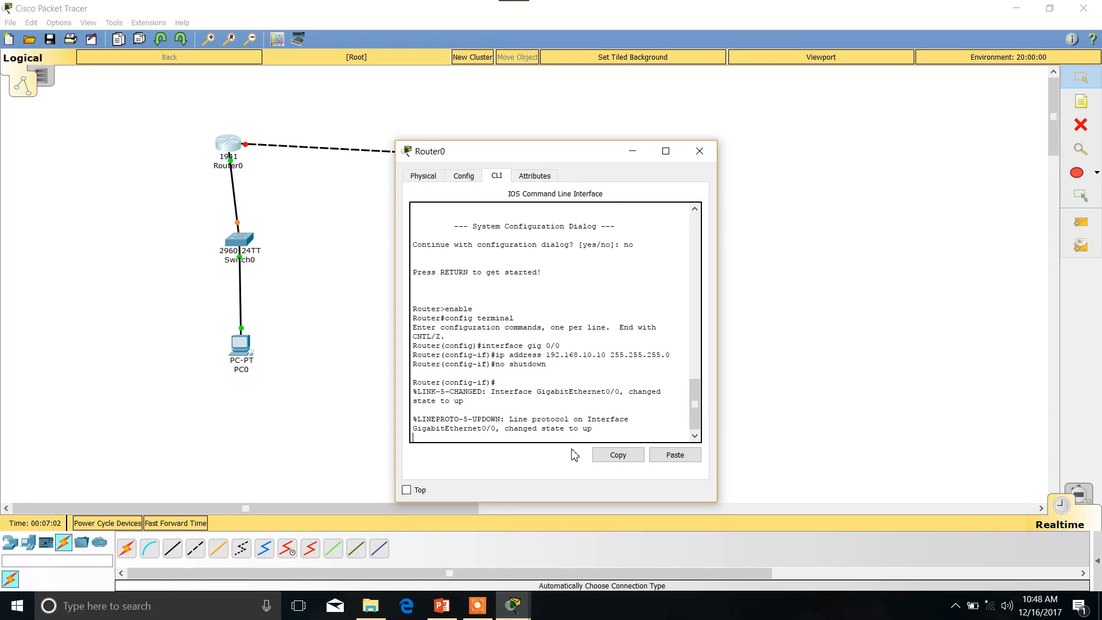
key(Return)
text(exit)
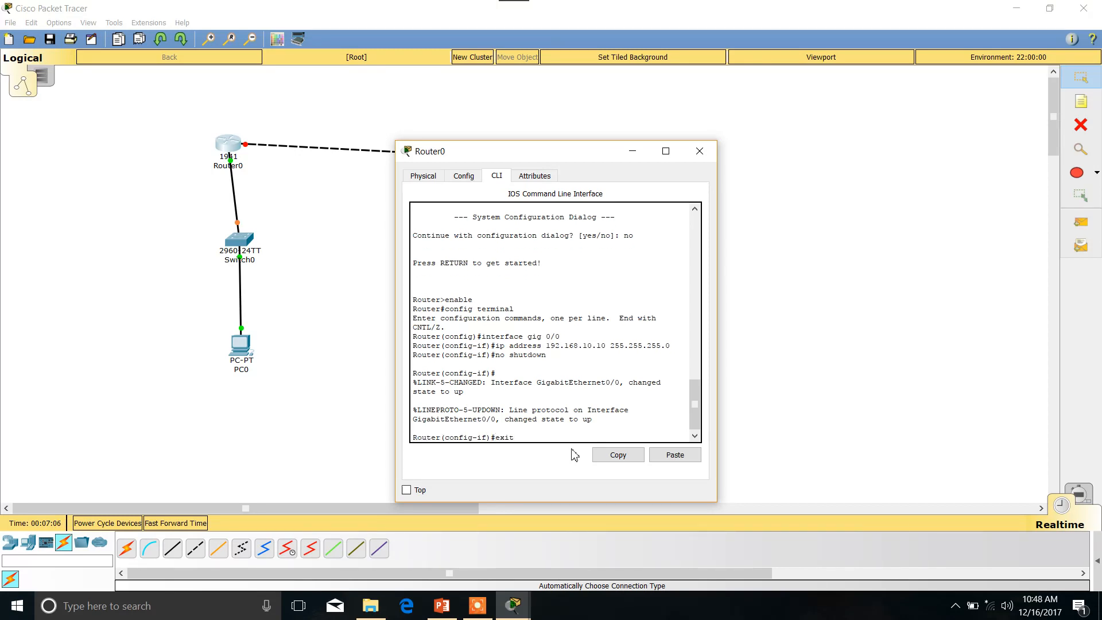
key(Return)
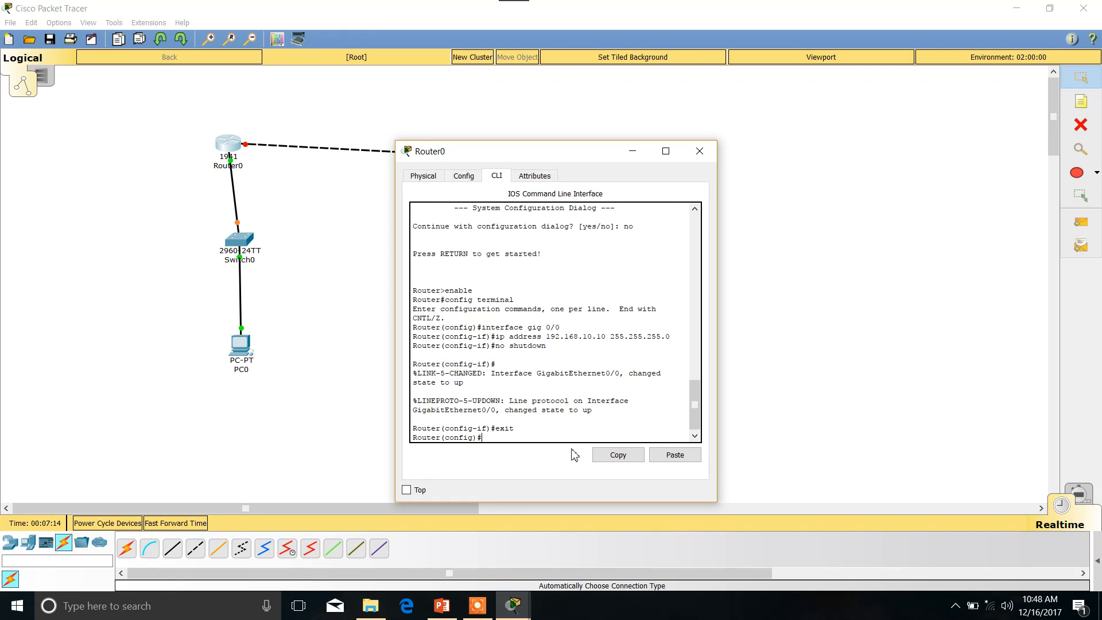
Assign Router0's interface gig 0/1 the IP address 192.168.40.1 with subnet mask 255.255.255.0.
text(inter)
text(face gig 0/1)
key(Return)
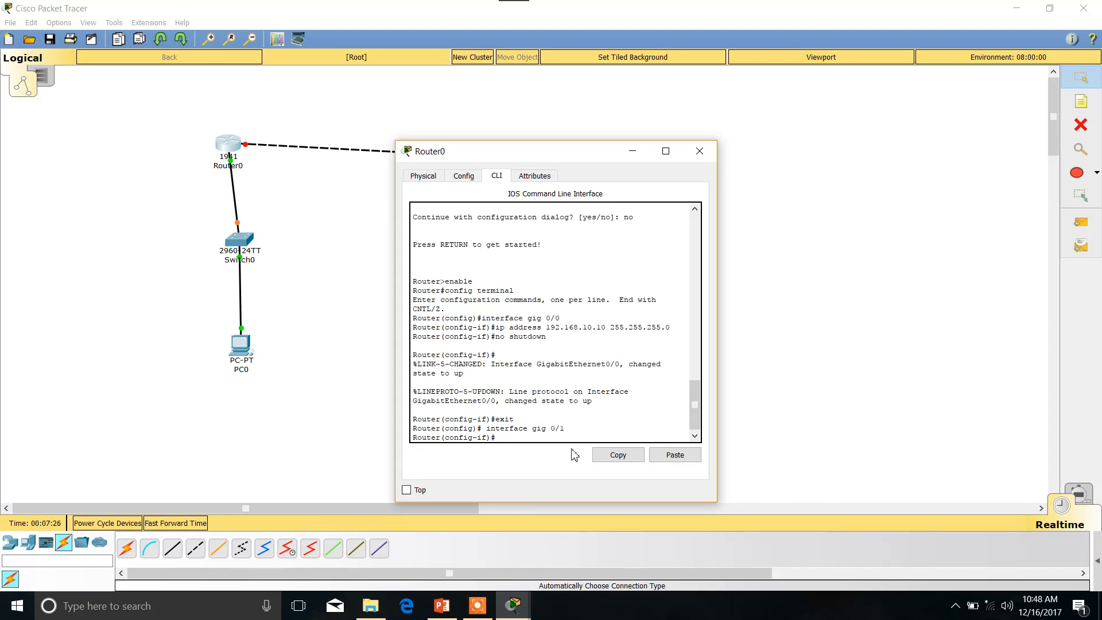
text(ip address 192.168.40.1 255.255.255.0)
key(Return)
Activate Router0's gig 0/1 interface with "no shutdown" and close the router's settings.
text(no)
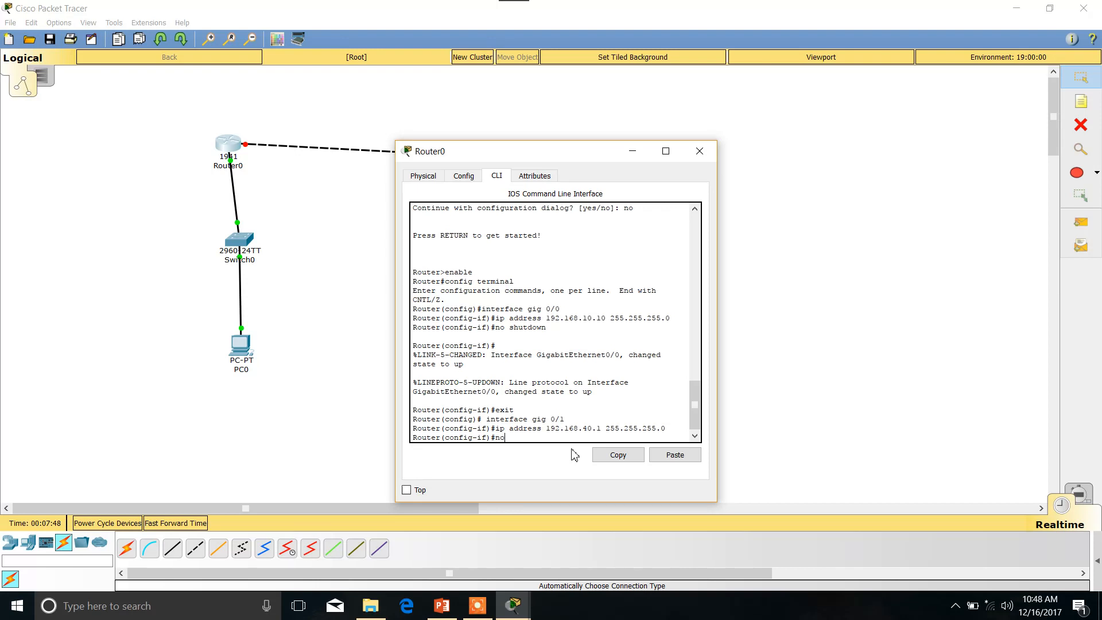
text( shutdown)
key(Return)
key(Return)
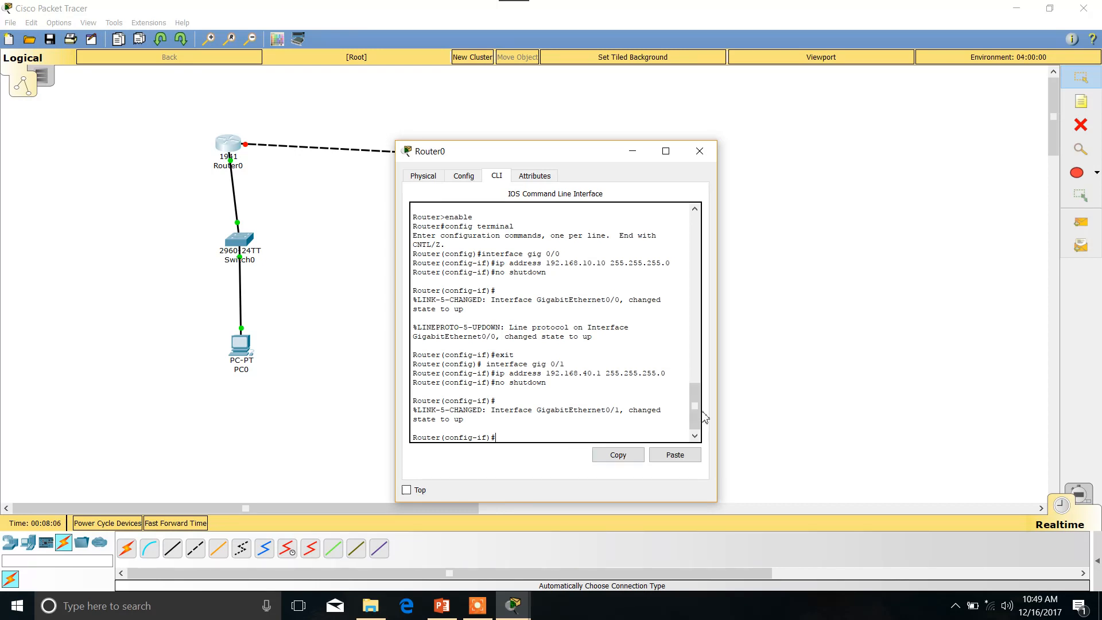
click(707, 154)
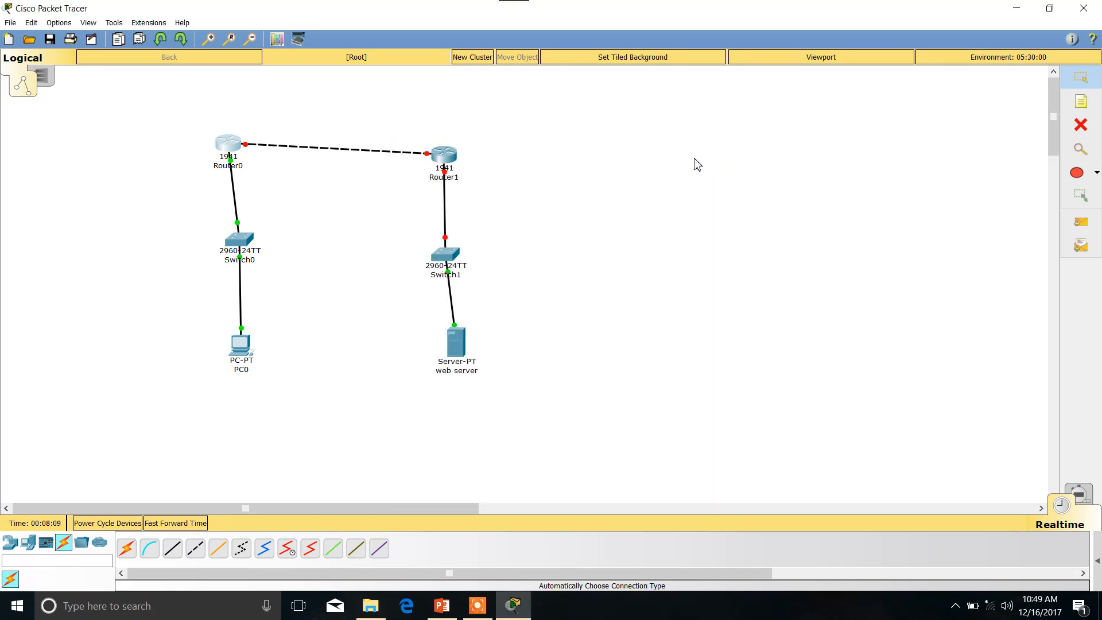
Open Router1's command-line interface and decline the initial configuration dialog with "no".
click(444, 154)
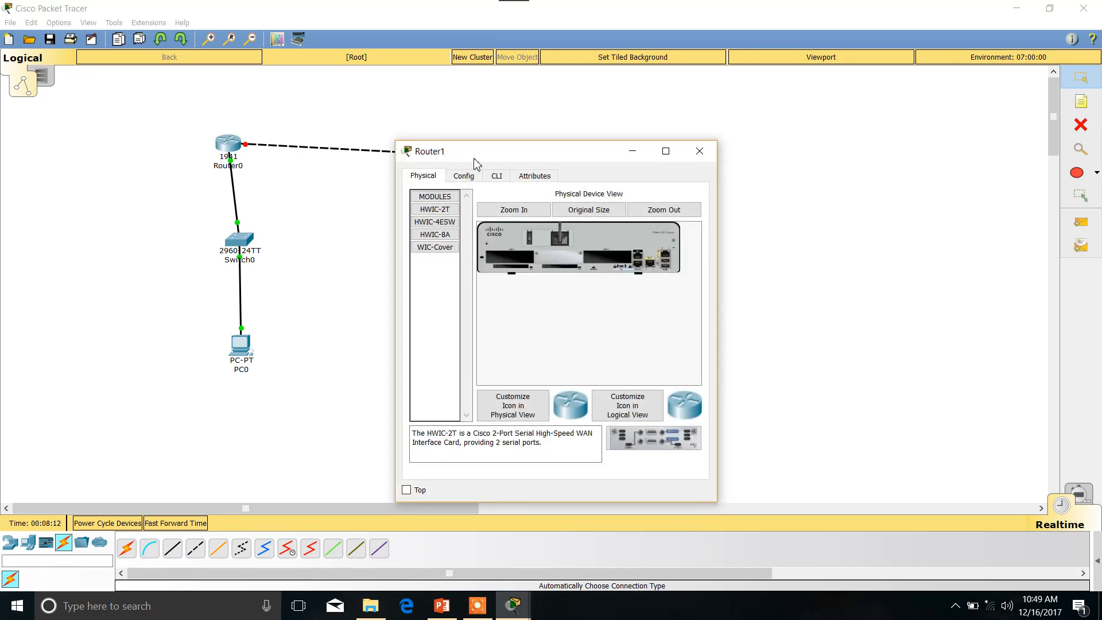
click(500, 177)
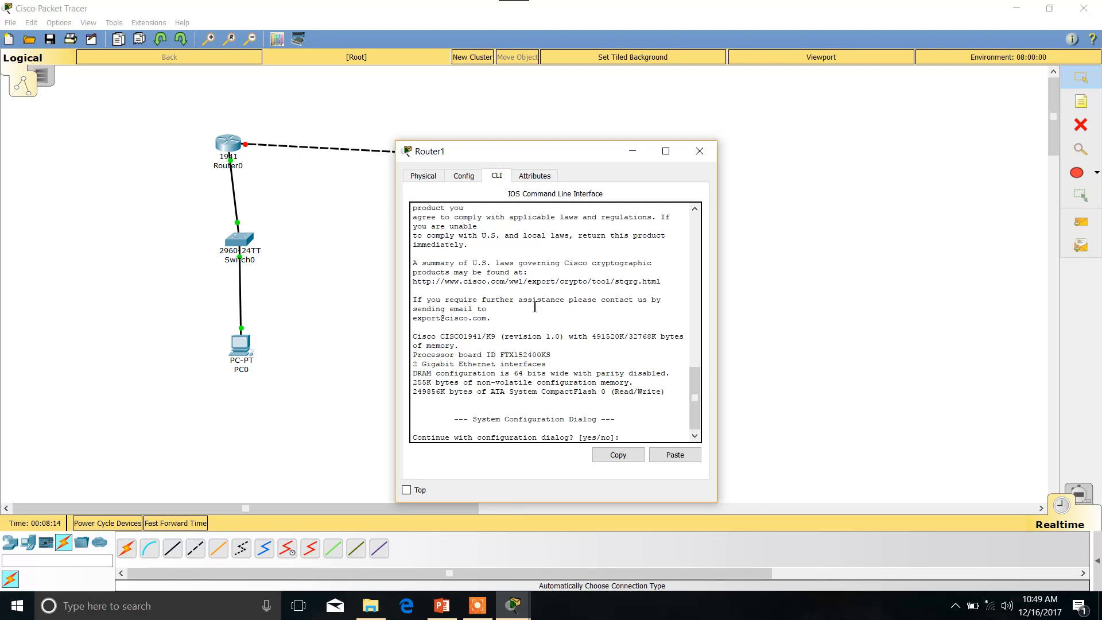
text(no)
key(Return)
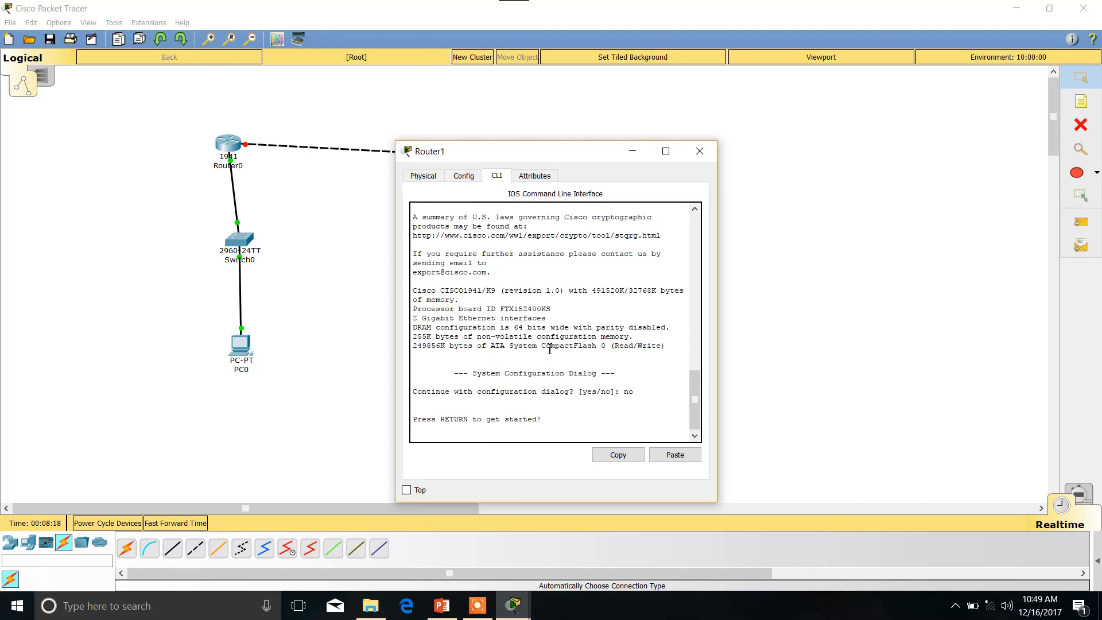
key(Return)
Enter privileged mode on Router1 with "enable" and global configuration mode with "config terminal".
text(enable)
key(Return)
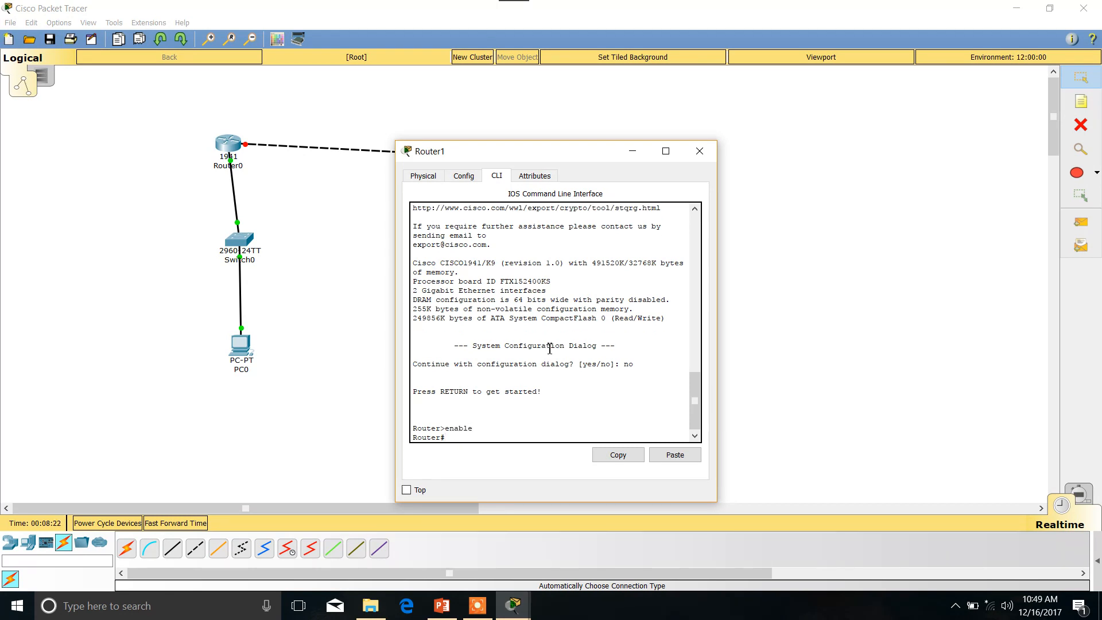
text(config terminal)
key(Return)
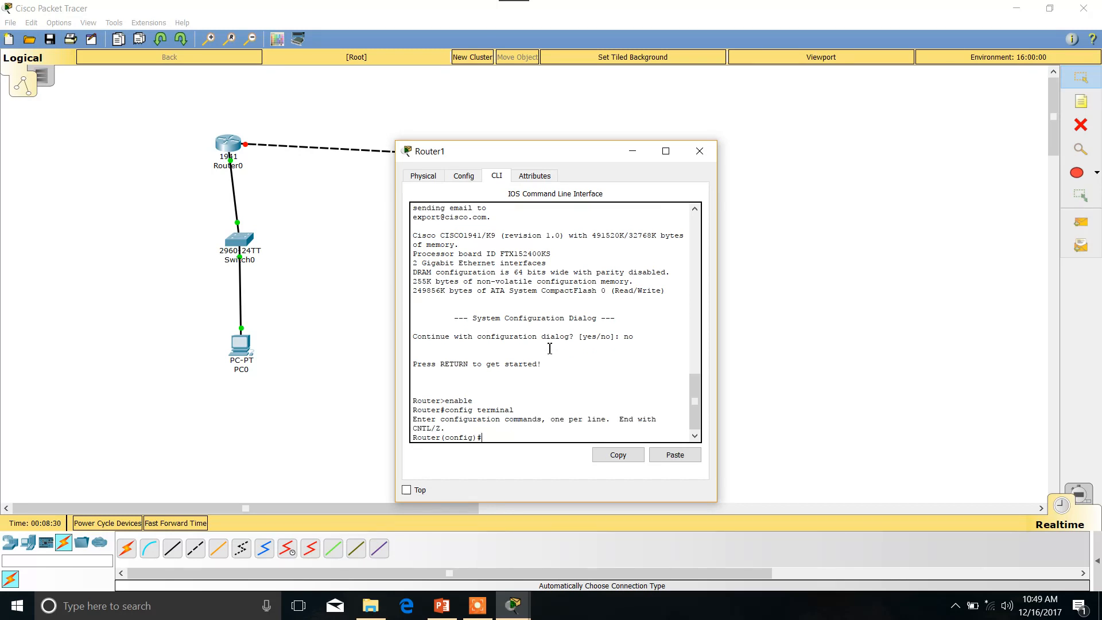
Assign Router1's interface gig0/0 the IP address 192.168.20.10 with subnet mask 255.255.255.0.
text(interface gig0/0)
key(Return)
text(ip address)
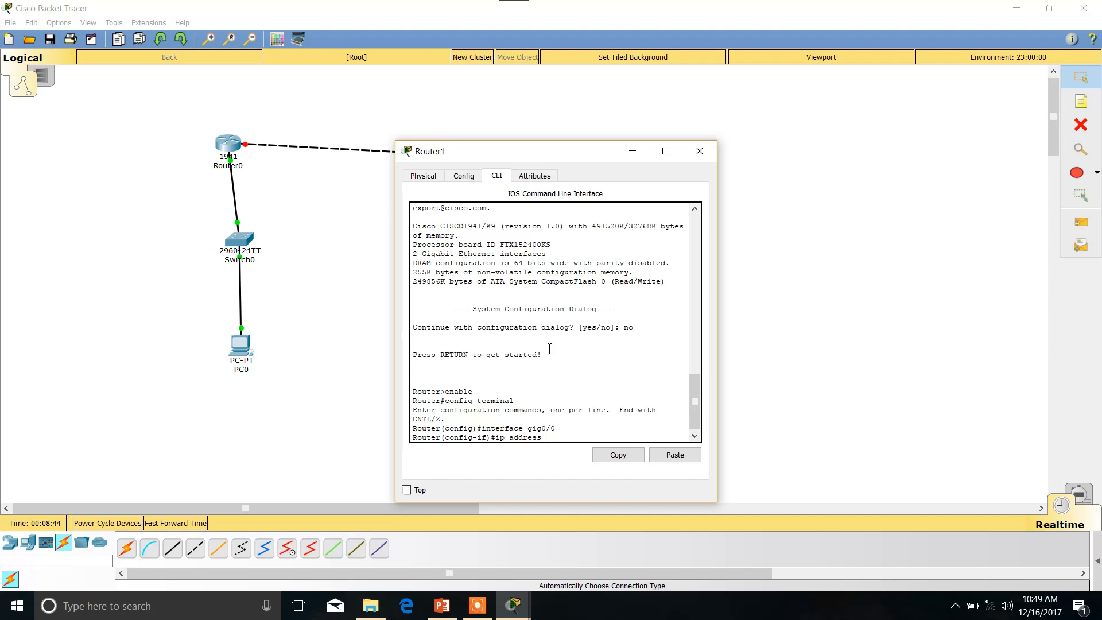
text( 192.168.20.10 255.255.255.0)
key(Return)
Activate Router1's gig0/0 interface with "no shutdown" and exit to global configuration mode.
text(no shutdow)
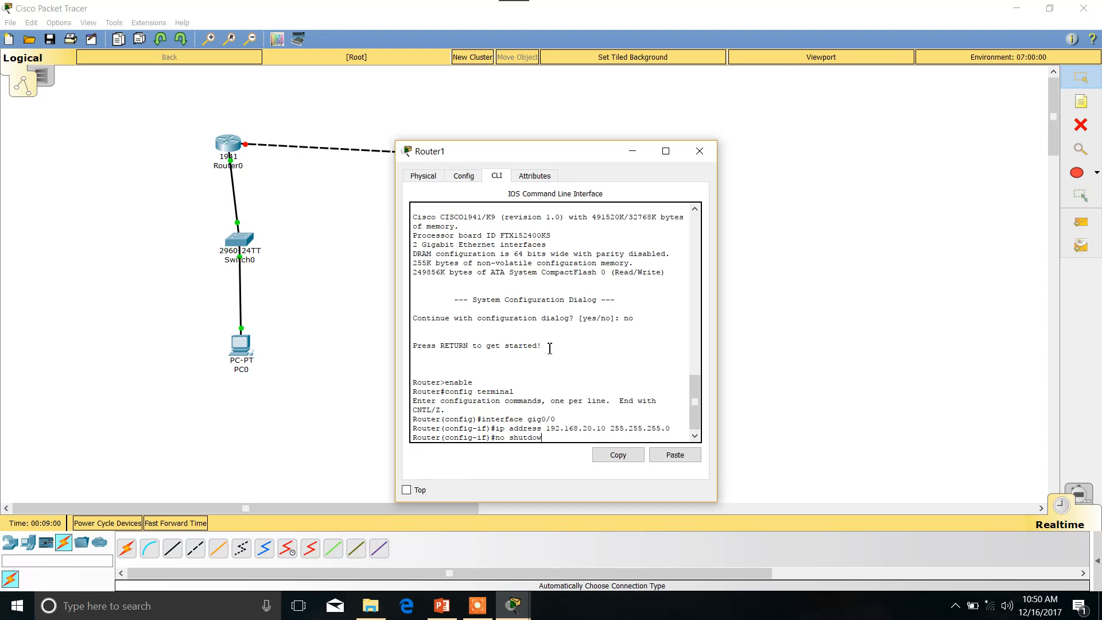
text(n)
key(Return)
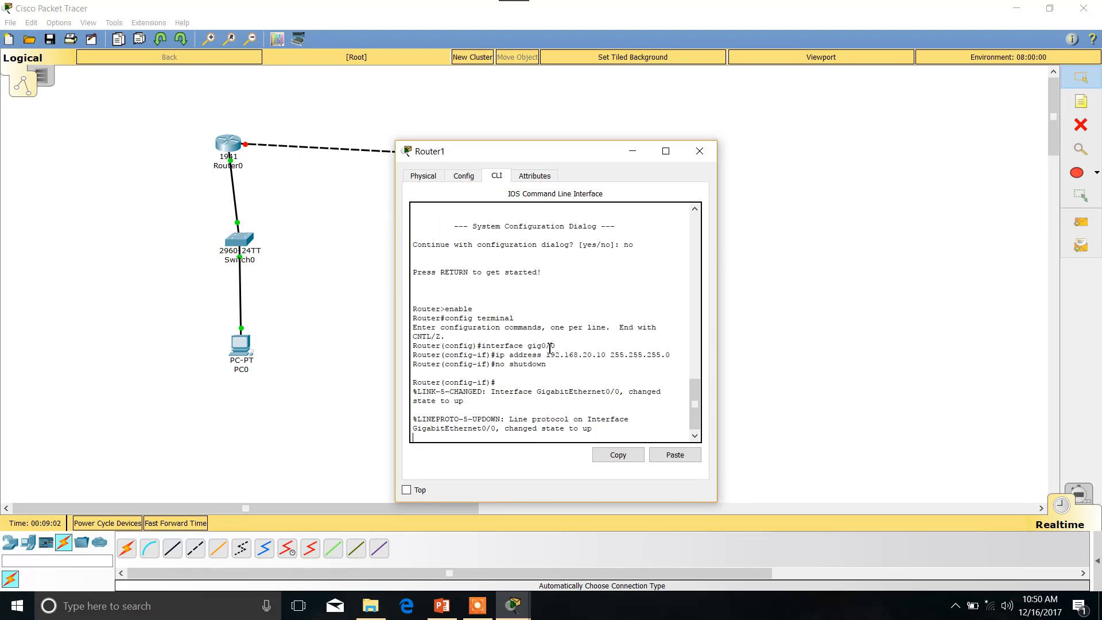
key(Return)
text(ex)
key(Return)
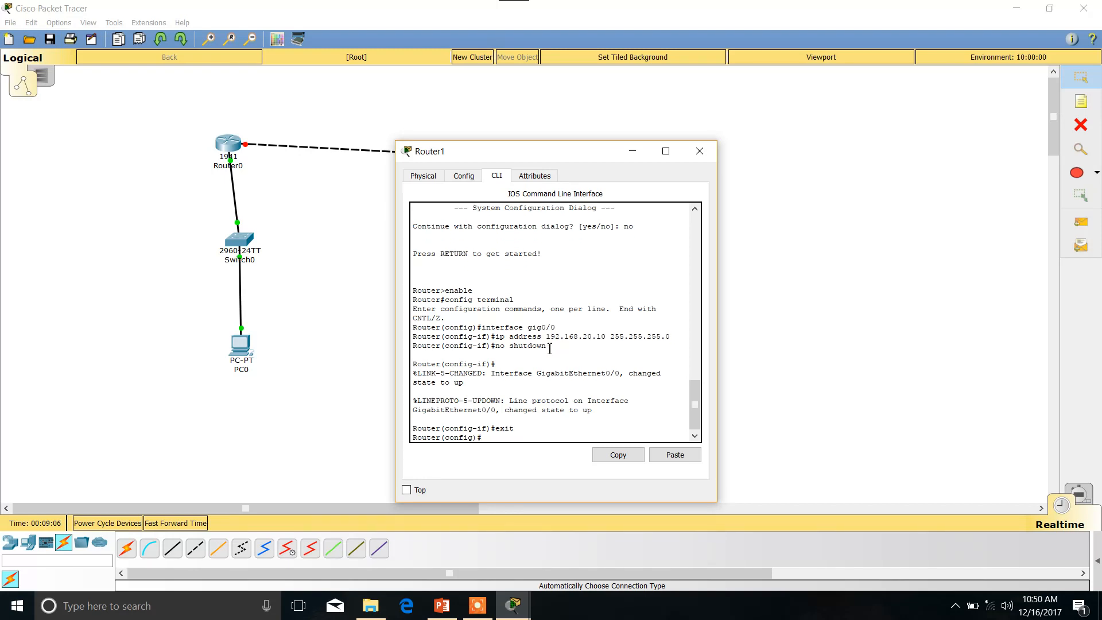
Assign Router1's interface gig 0/1 the IP address 192.168.40.2 with subnet mask 255.255.255.0.
text(interface gig 0/1)
key(Return)
text(ip address)
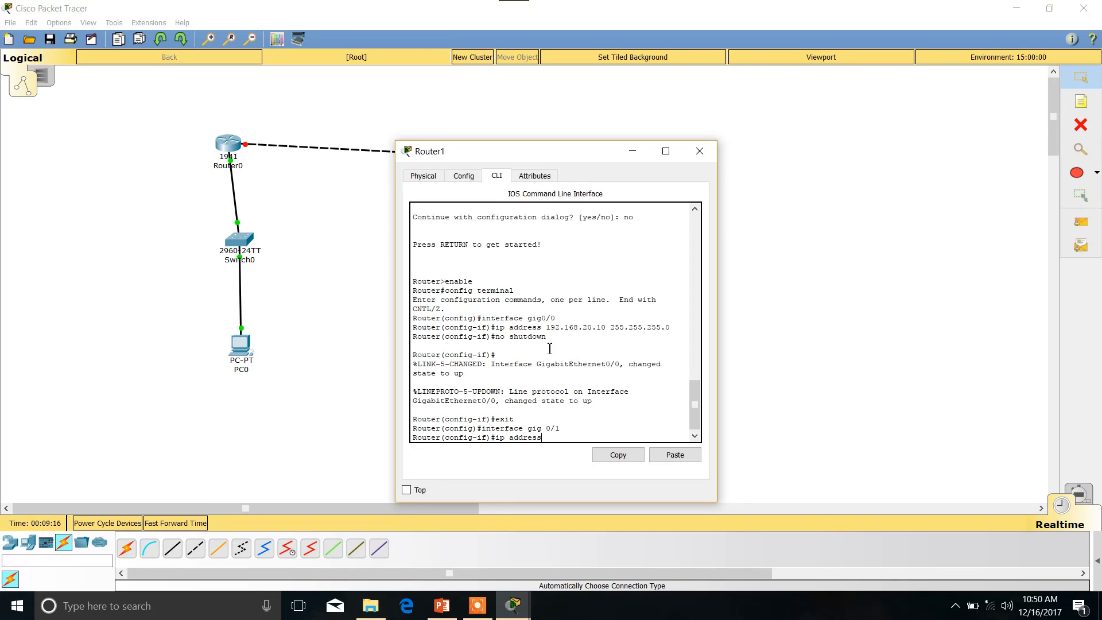
text( 192.168.40.2 255.255.255.0)
key(Return)
Activate Router1's gig 0/1 interface with "no shutdown".
text(n)
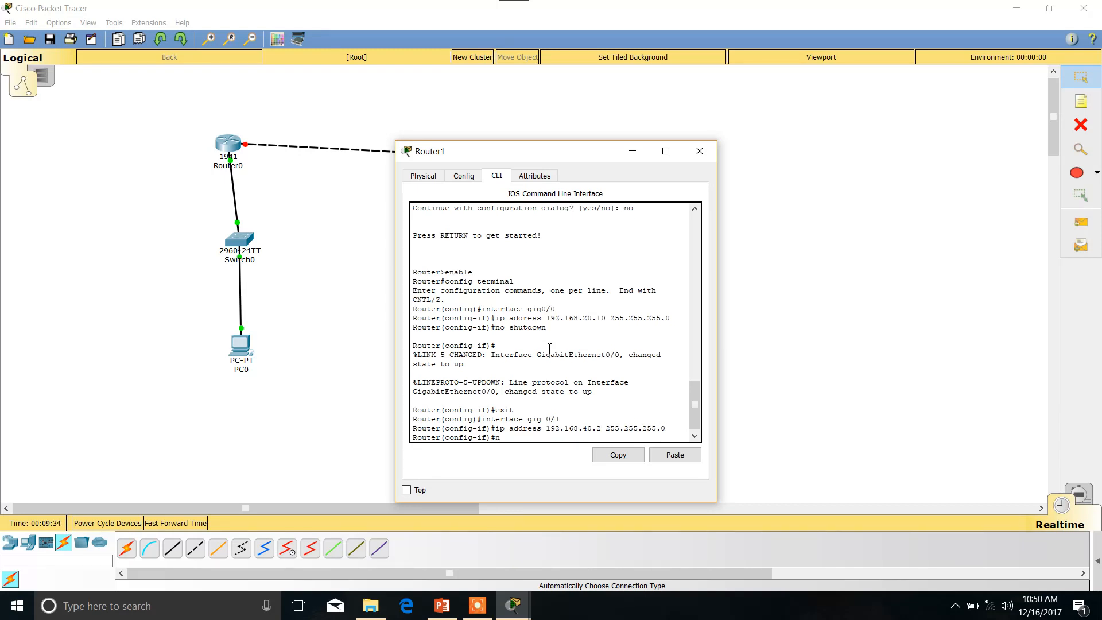
text(o shutdown)
key(Return)
key(Return)
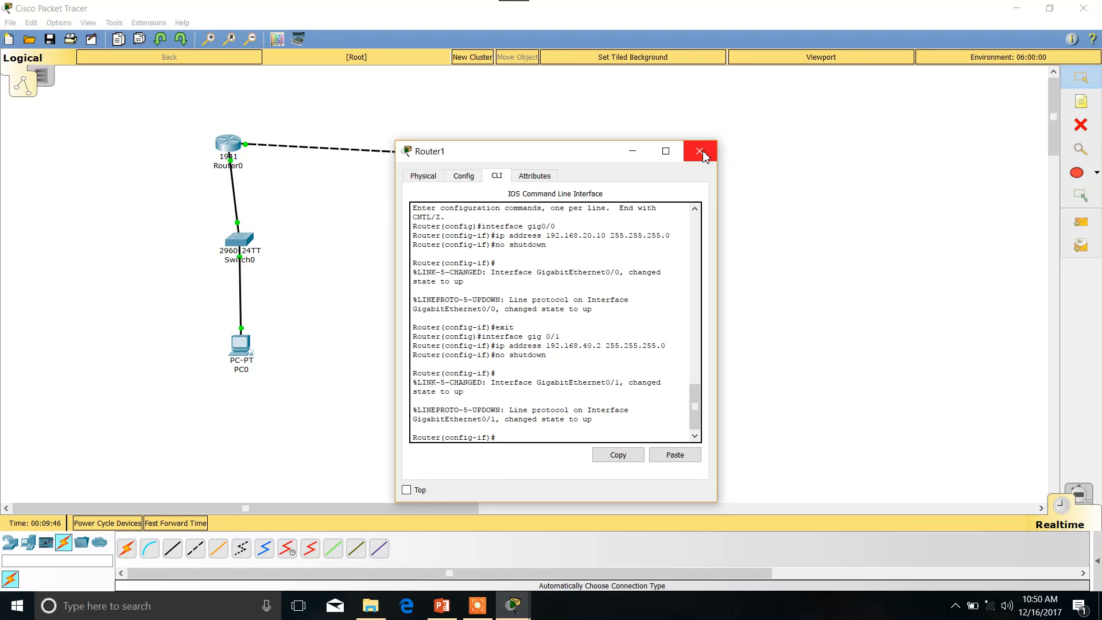
Exit Router1's interface and global configuration modes back to the privileged prompt.
text(exit)
key(Return)
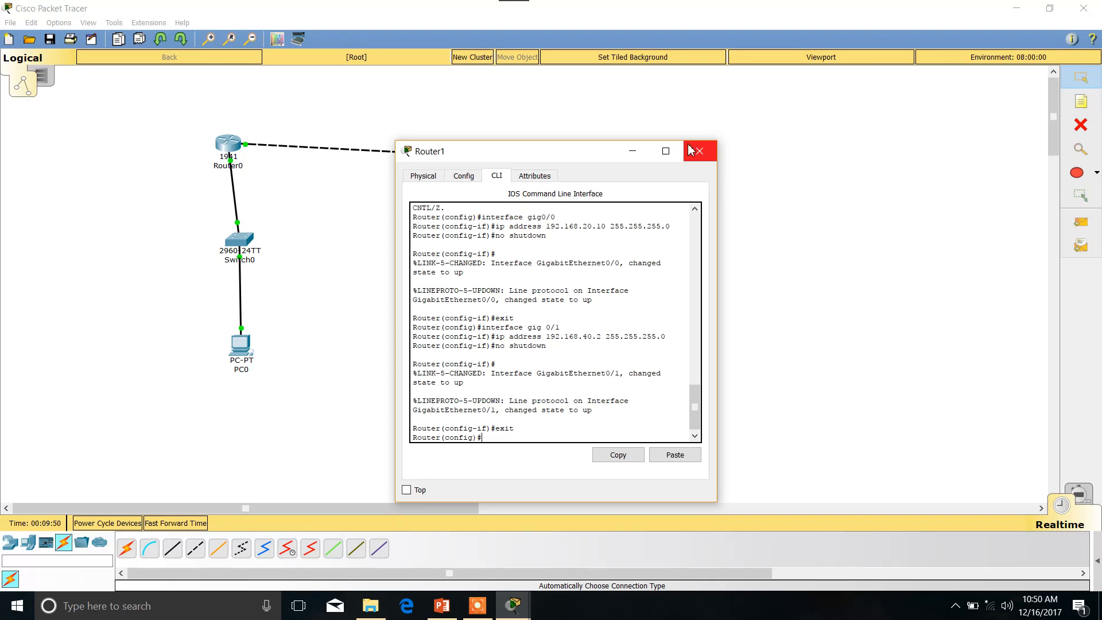
text(exit)
key(Return)
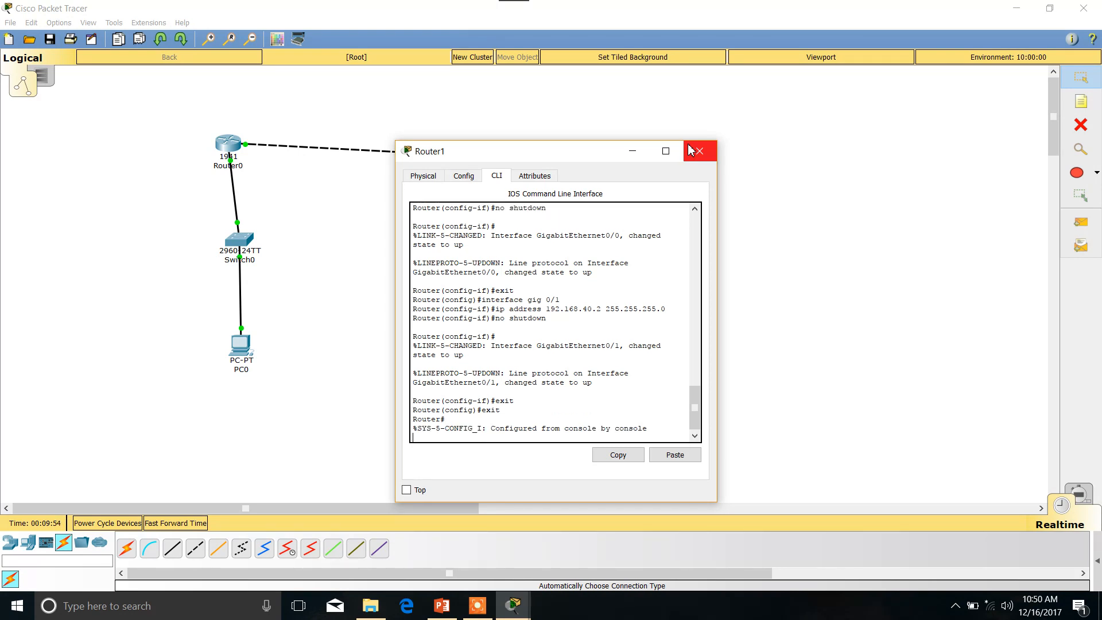
key(Return)
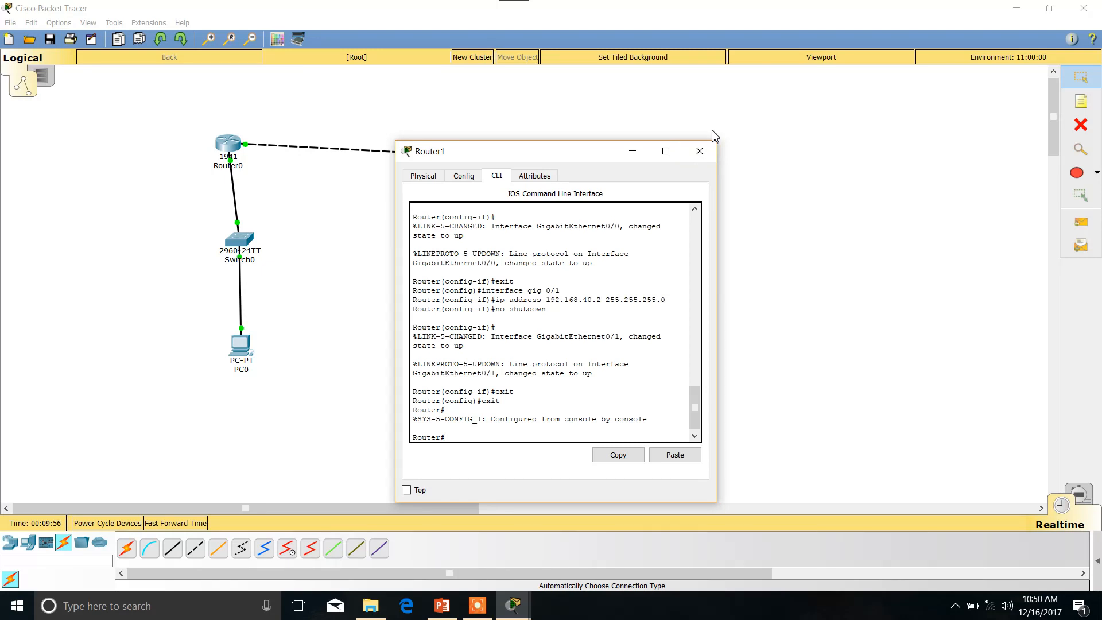
Add the network 192.168.10.10 to Router0's RIP routing configuration.
click(696, 153)
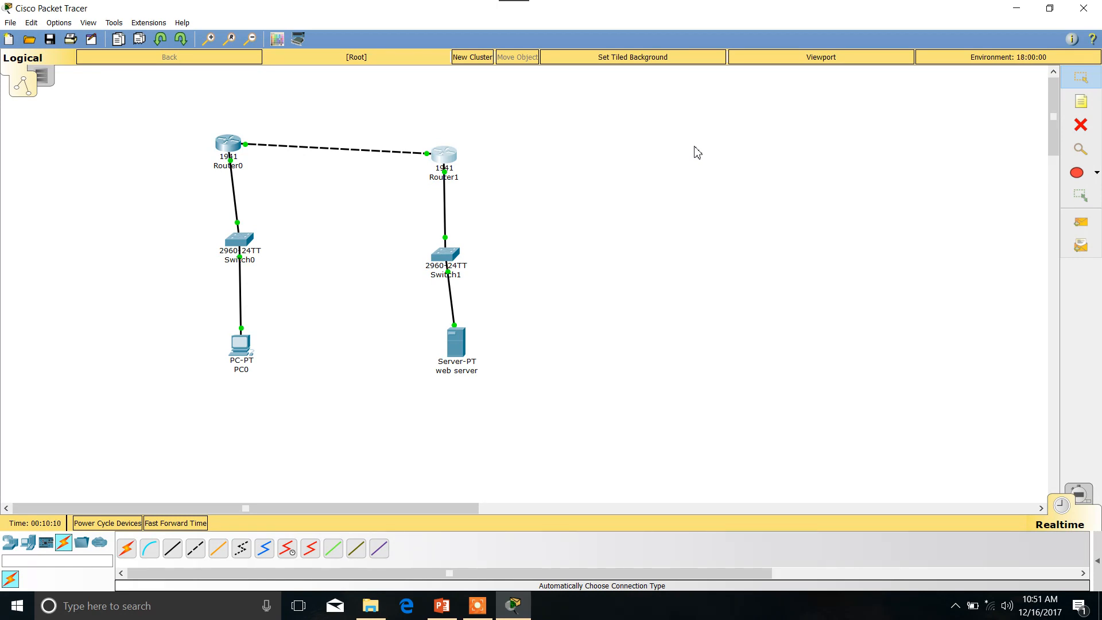
click(233, 148)
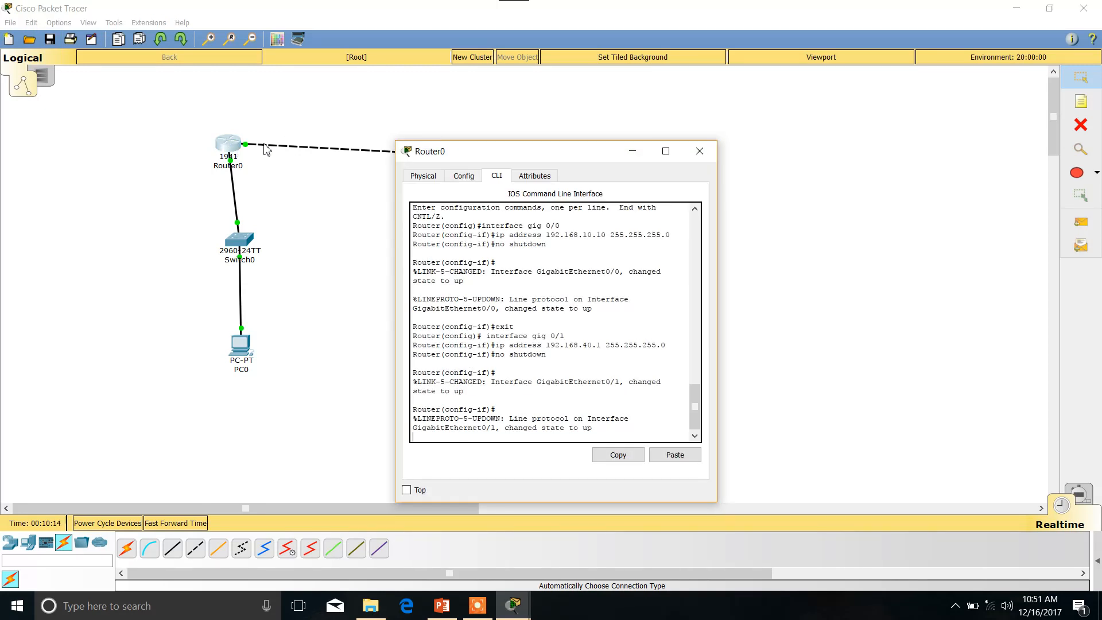
click(466, 178)
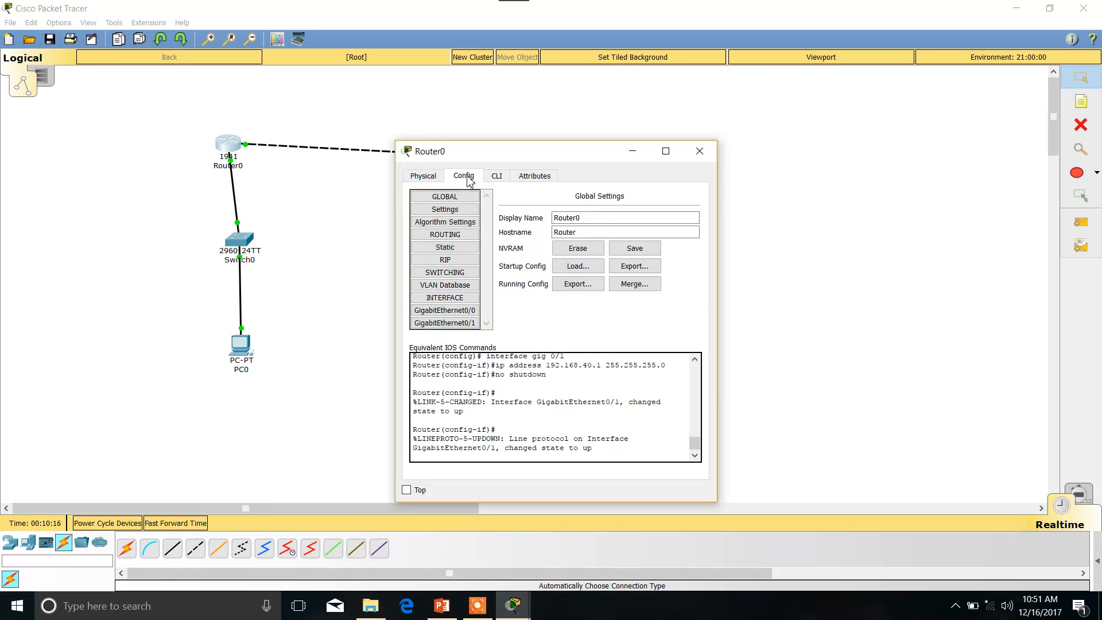
click(450, 265)
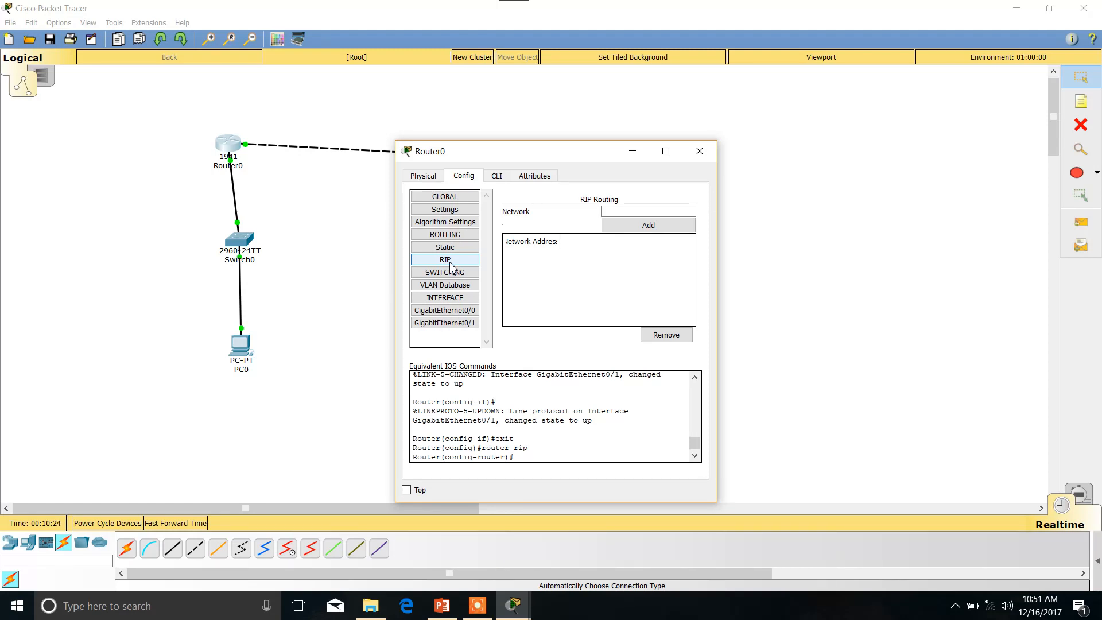
click(629, 211)
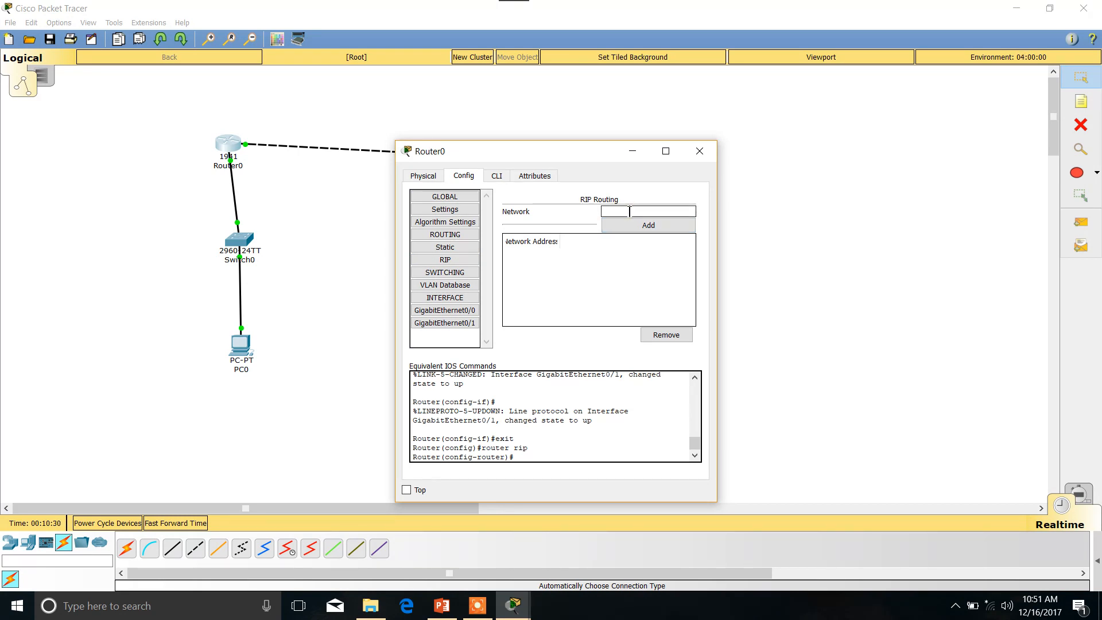
text(192.168.10.10)
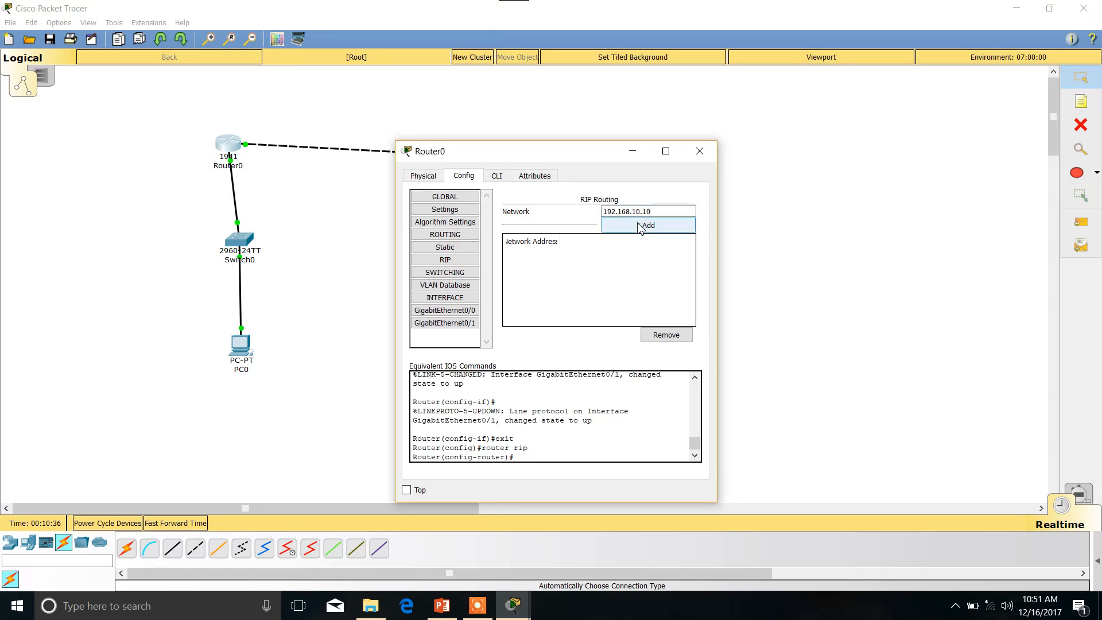
click(640, 226)
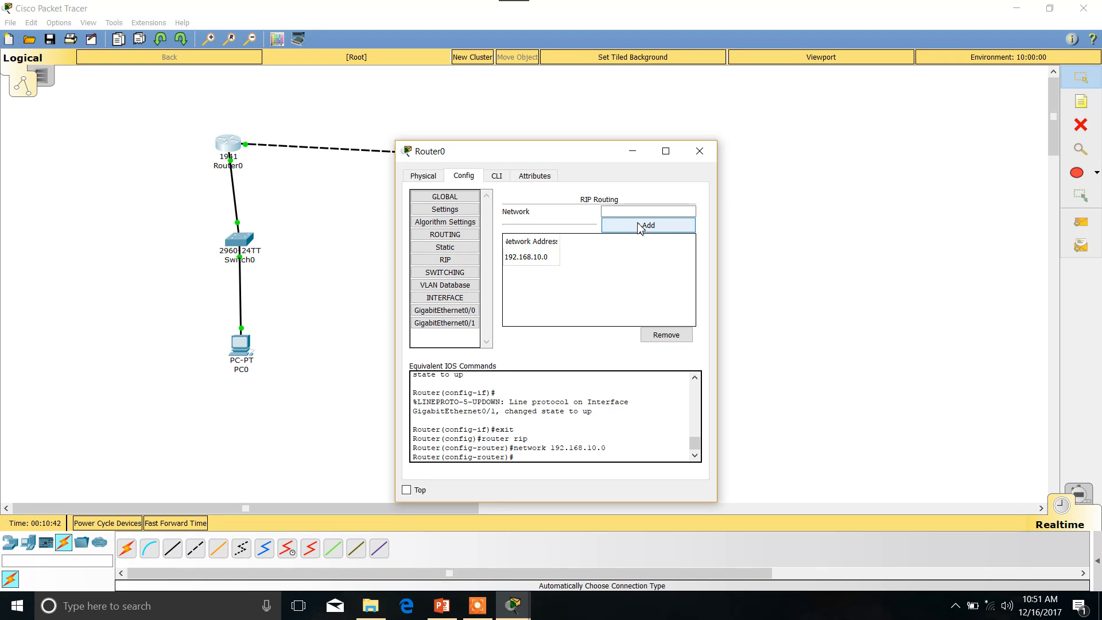
Try to add 192.168.40..0 as a RIP network on Router0.
click(641, 212)
text(19)
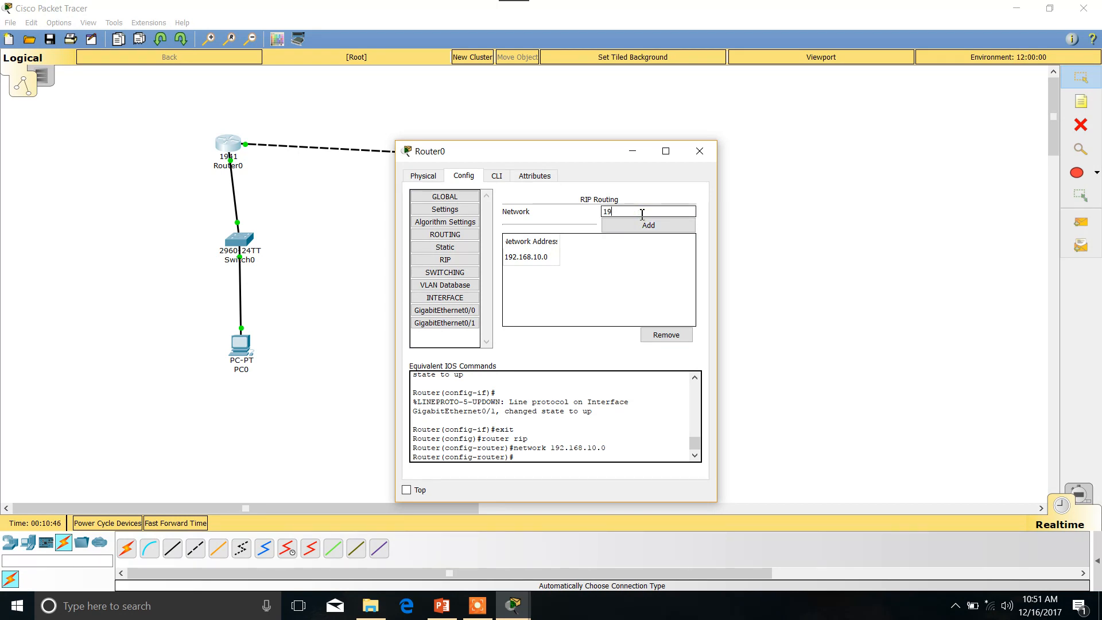
text(2.168.40..0)
click(643, 226)
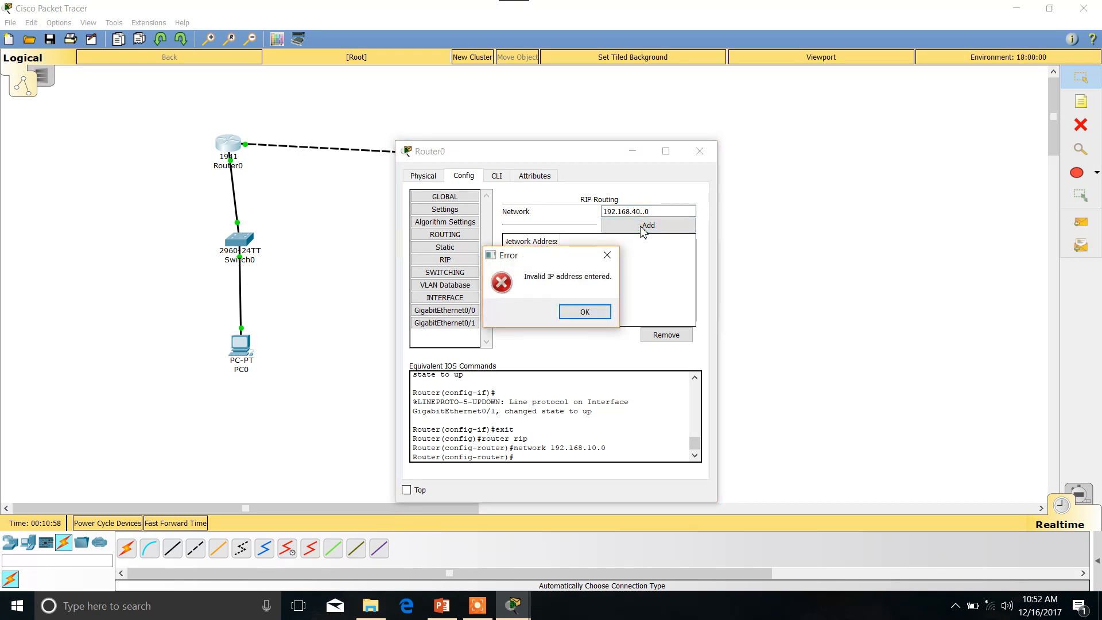
click(597, 313)
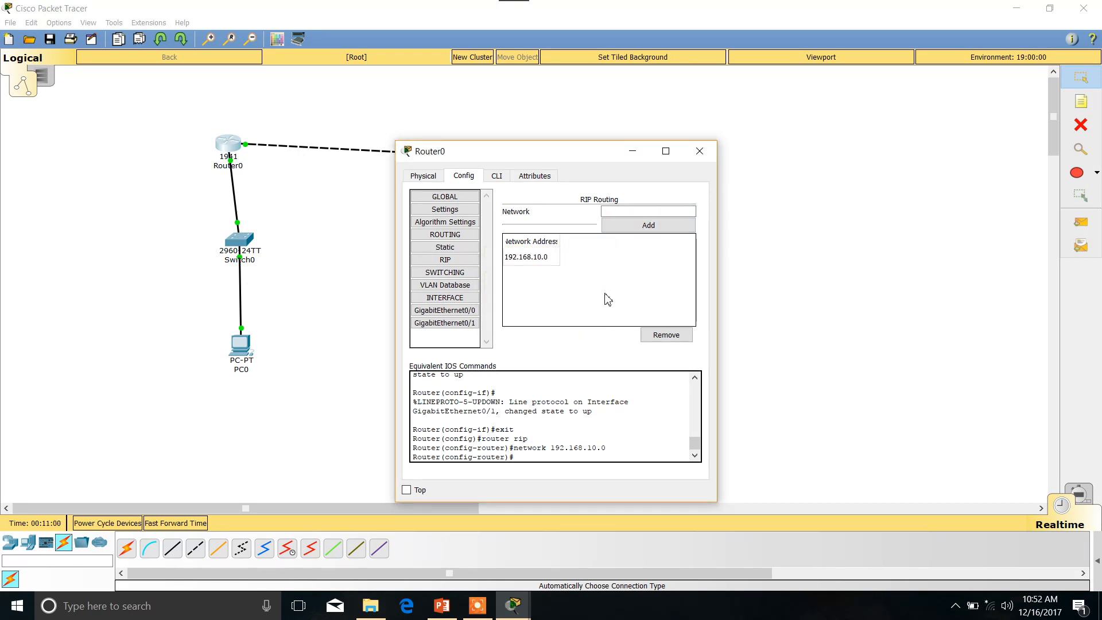
Add the network 192.168.40.0 to Router0's RIP routing and close the router's window.
click(638, 213)
text(192.168)
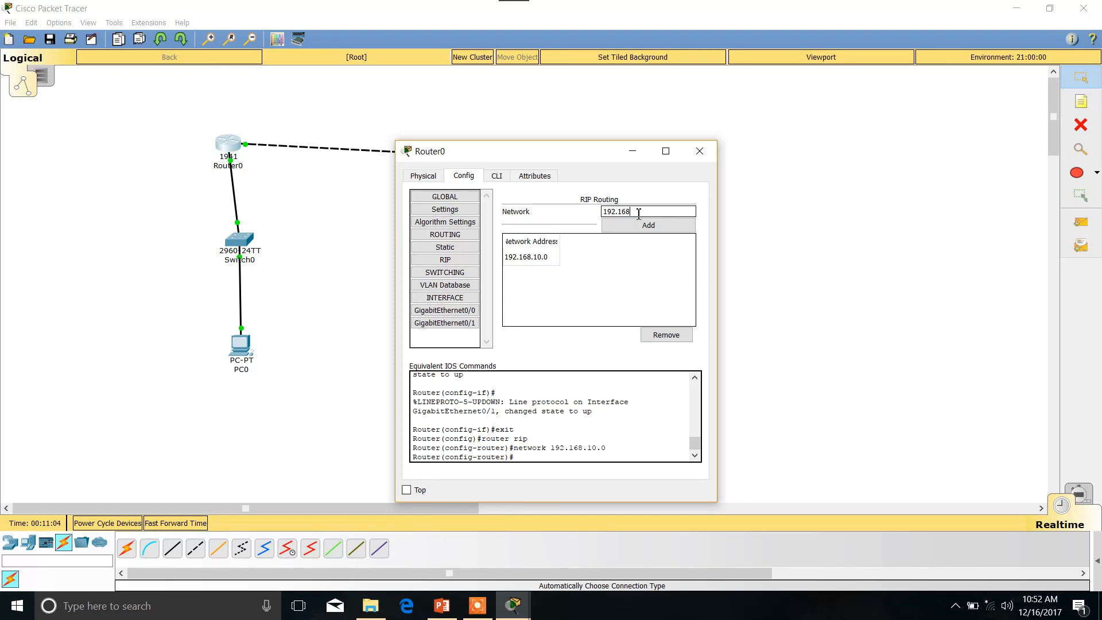
text(.40.0)
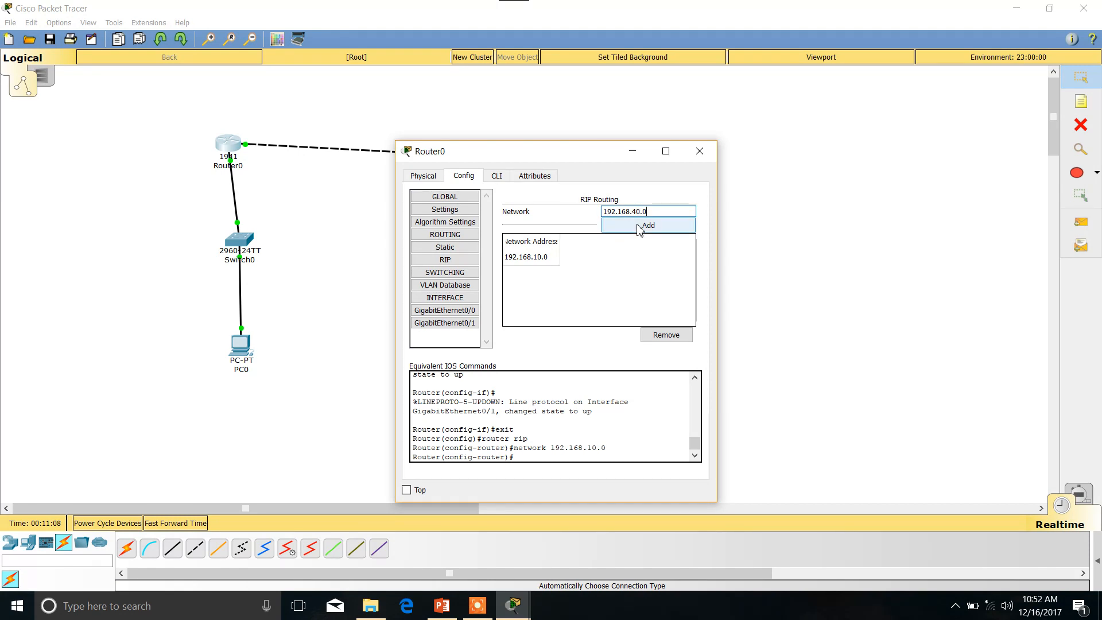
click(639, 229)
click(640, 229)
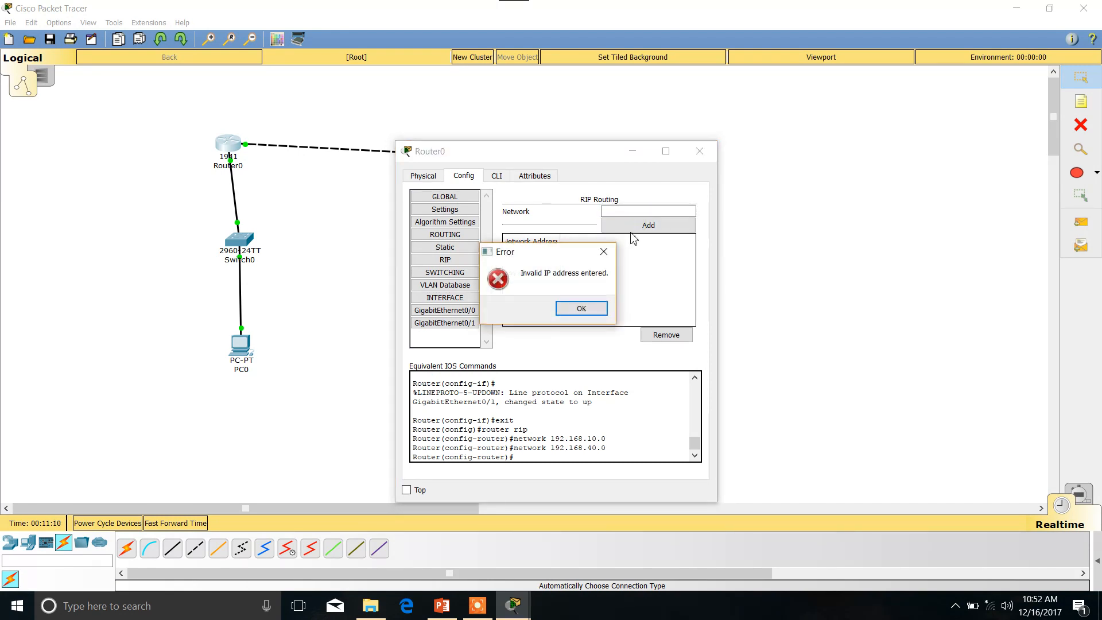
click(581, 309)
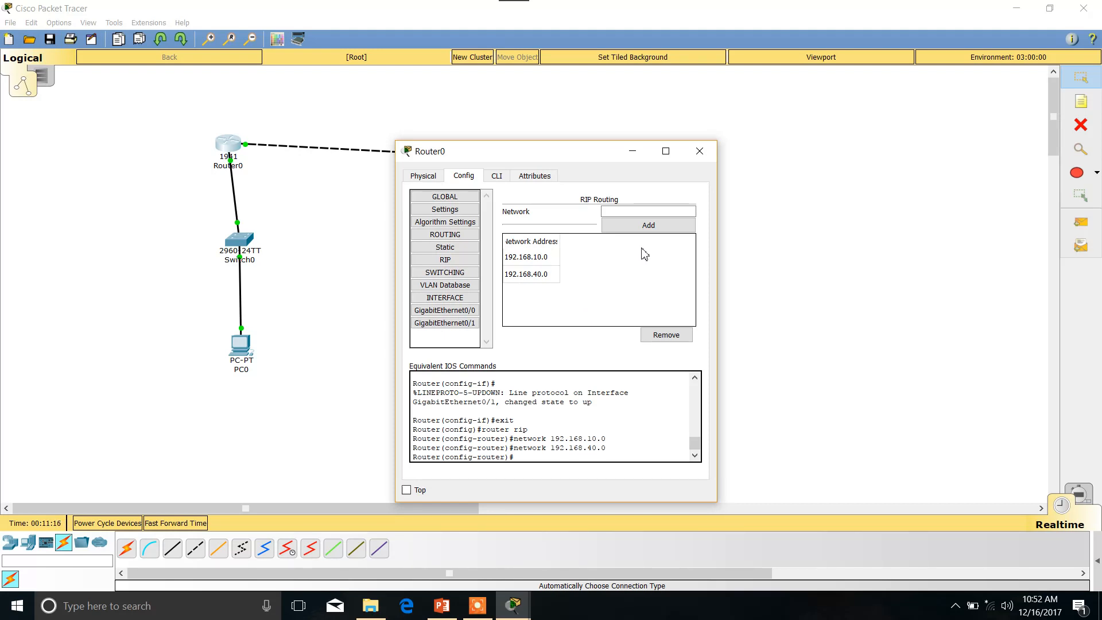
click(700, 153)
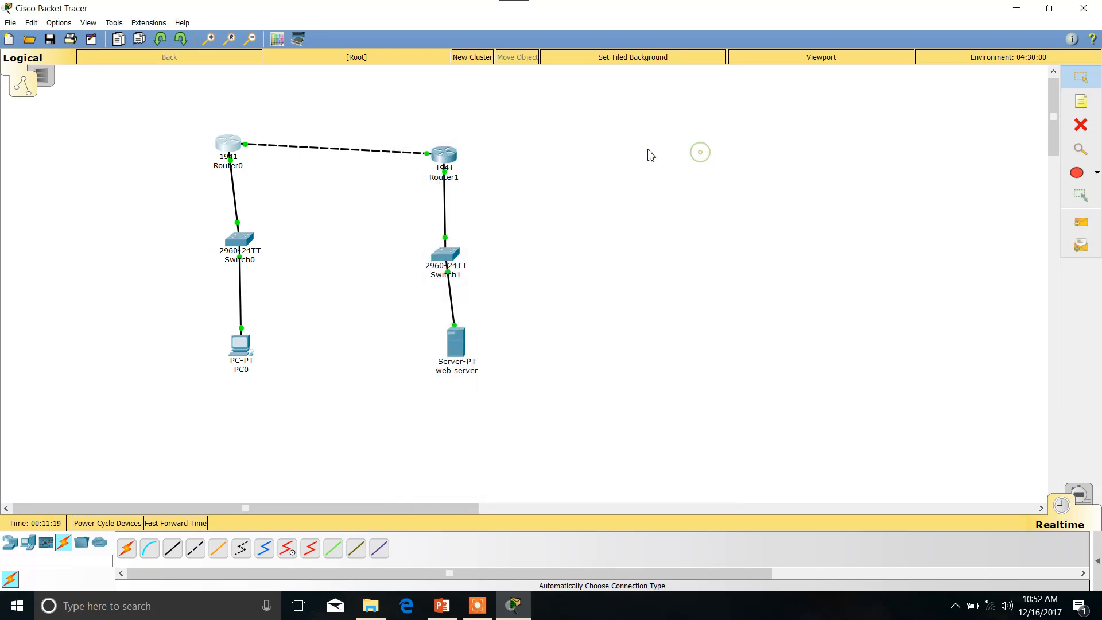
Add the network 192.168.20.10 to Router1's RIP routing configuration.
click(446, 161)
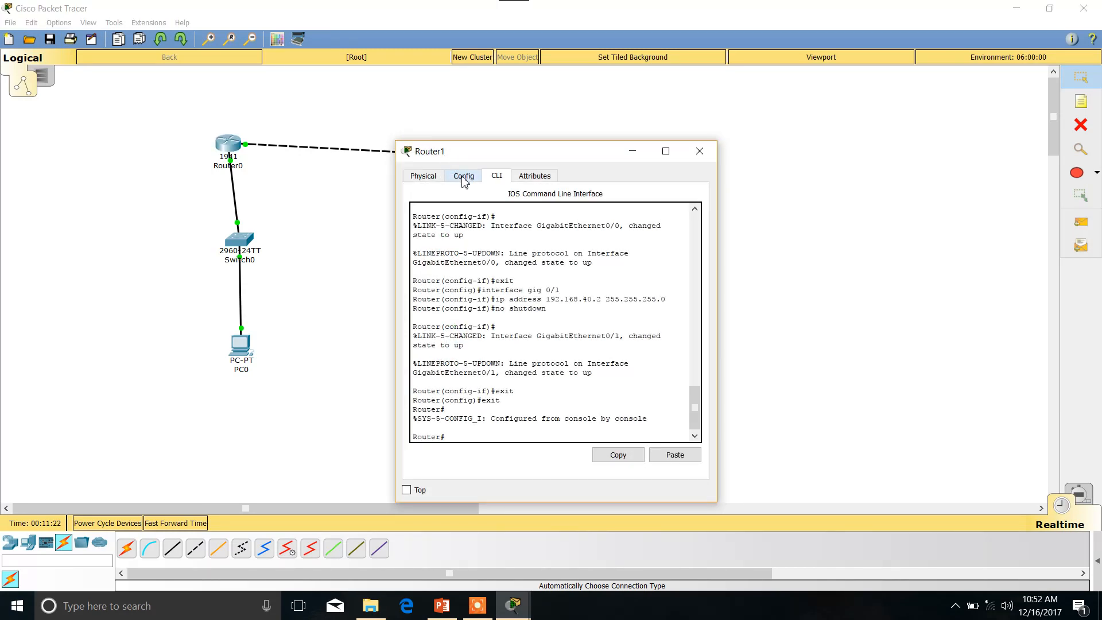
click(464, 177)
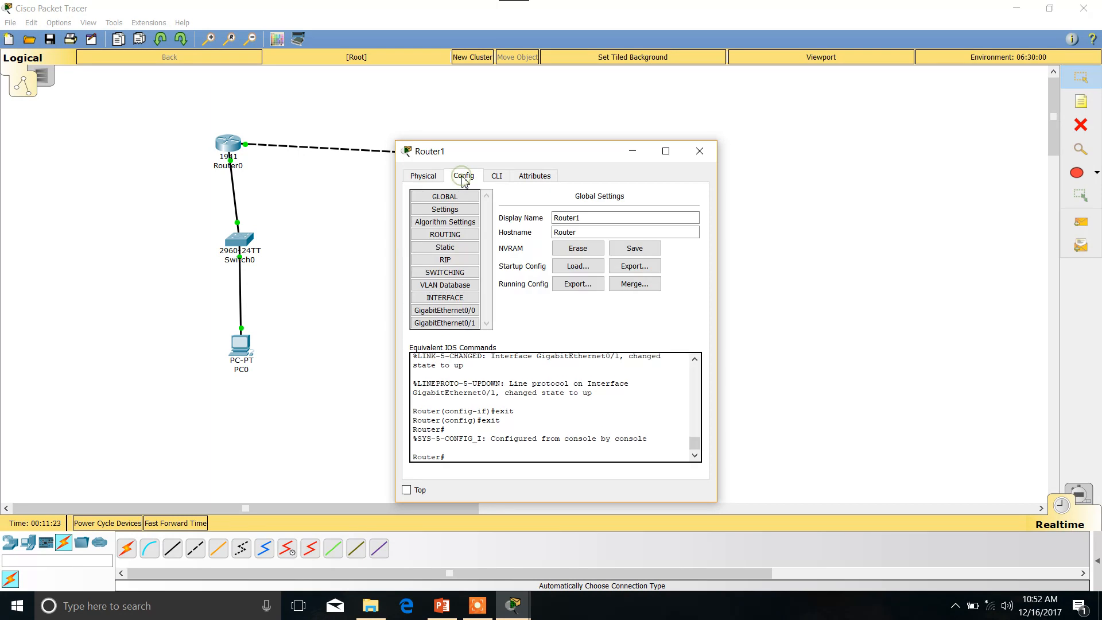
click(447, 261)
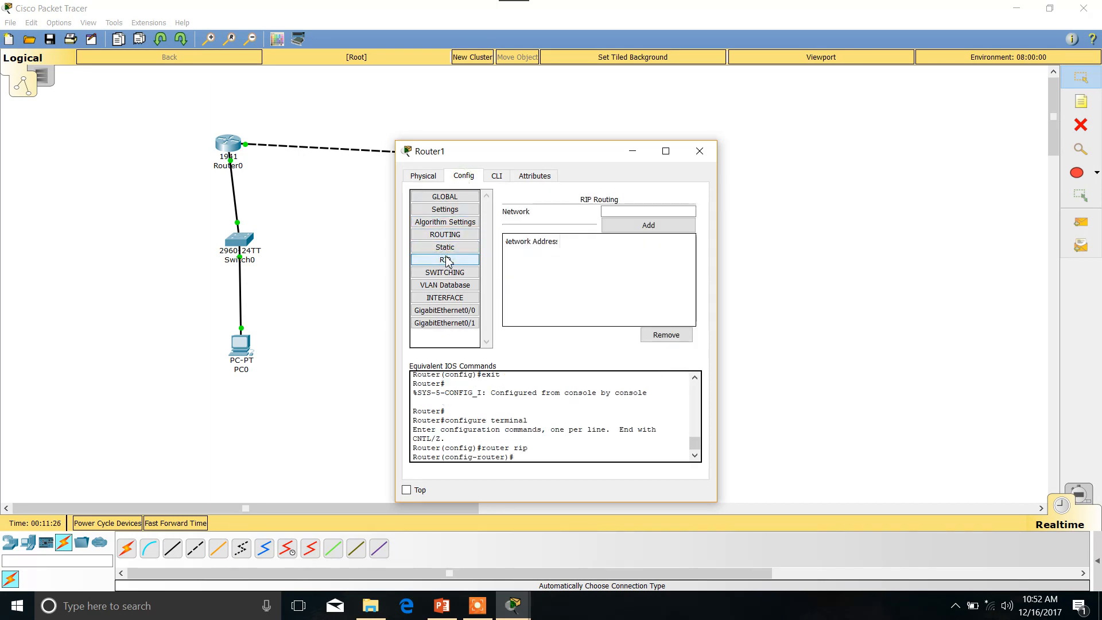
click(625, 209)
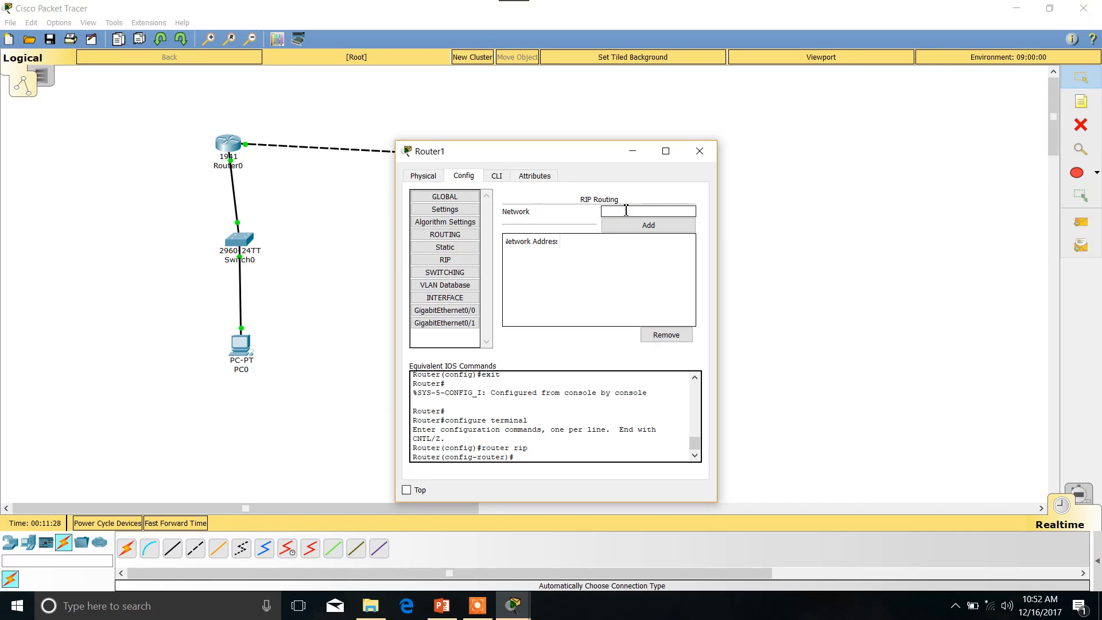
text(192.168.20.10)
click(625, 226)
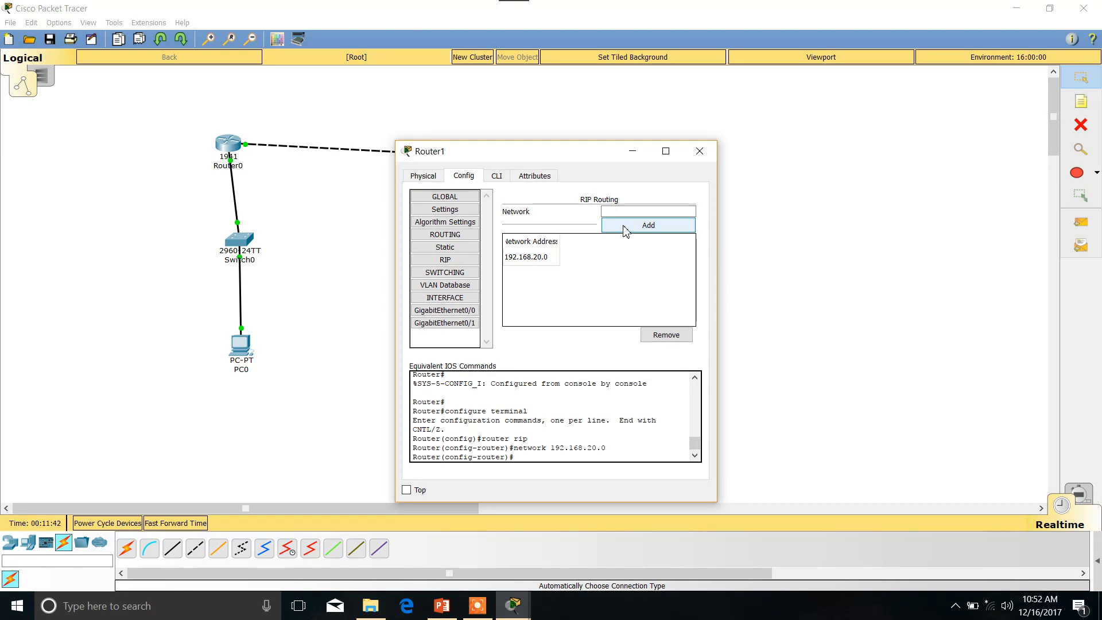
Add the network 192.168.40.0 to Router1's RIP routing and close the router's window.
click(628, 212)
text(192.168)
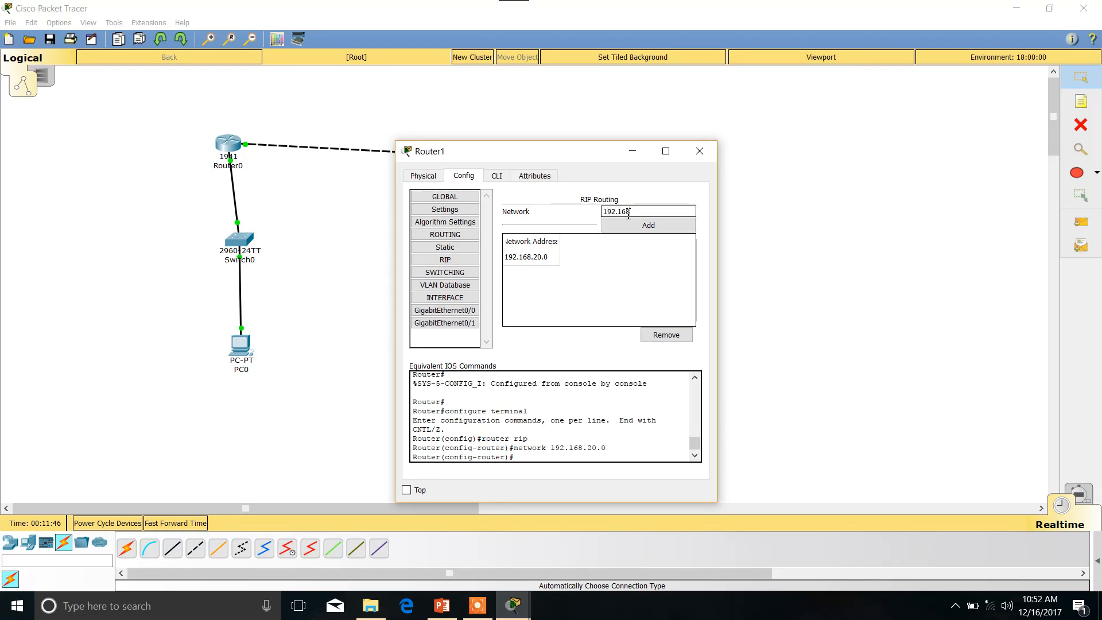
text(.40.0)
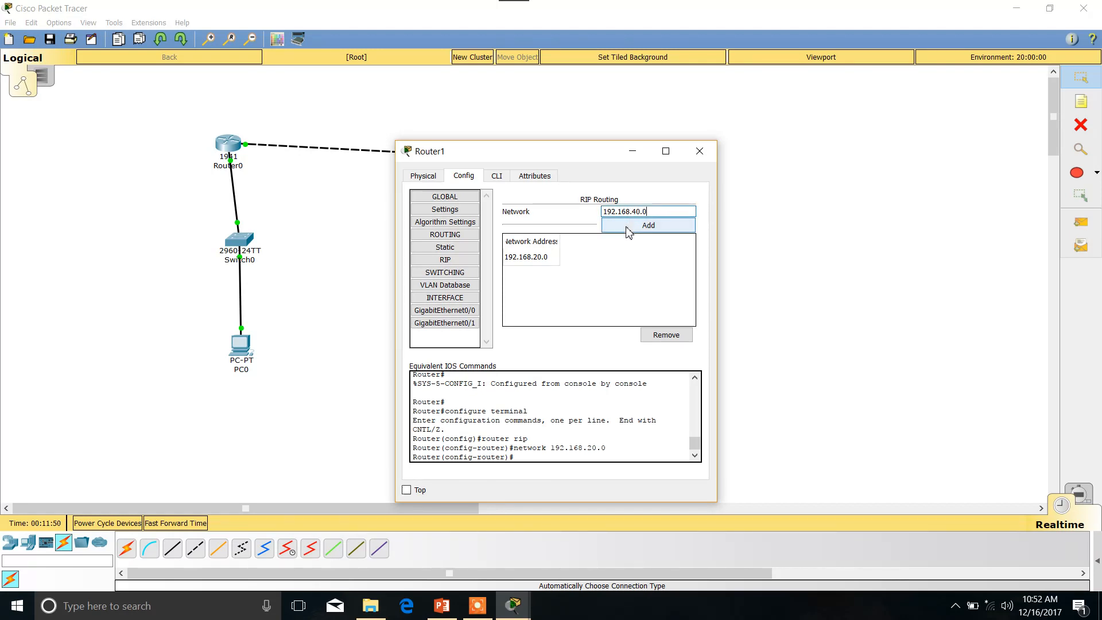
click(628, 229)
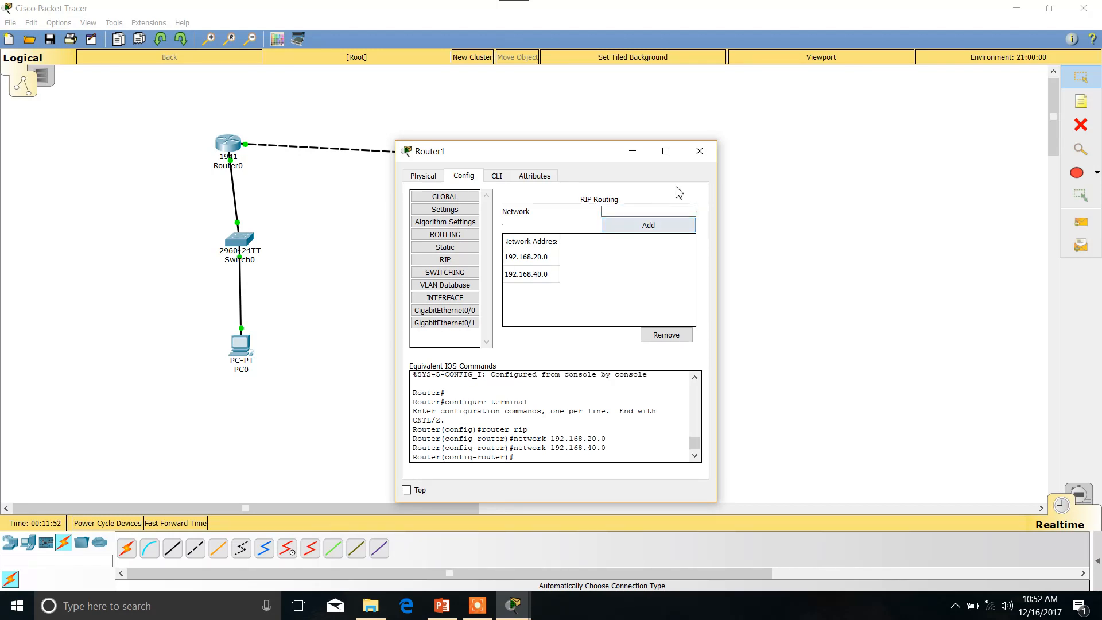
click(700, 151)
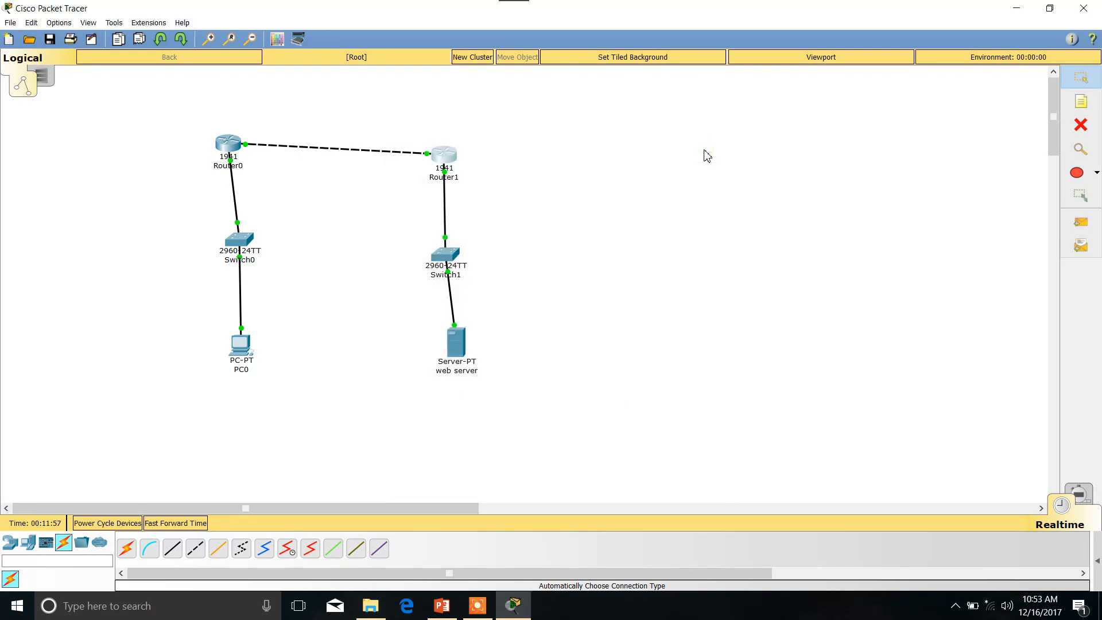
Test PC0's connection to its gateway by pinging 192.168.10.10 from its Command Prompt, and close PC0's window.
click(244, 348)
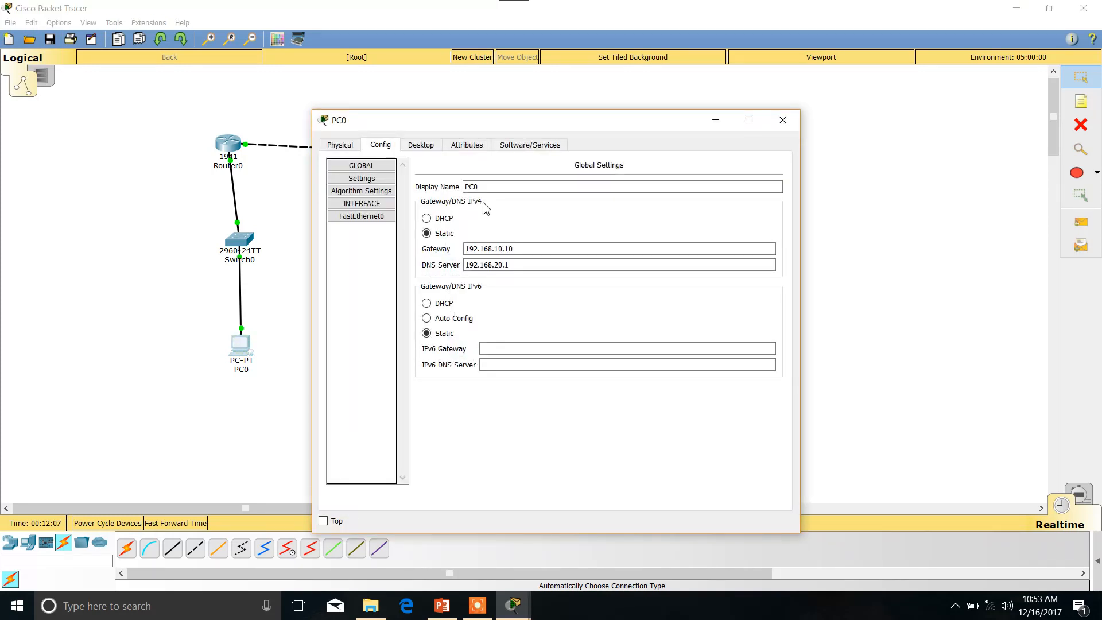
click(437, 150)
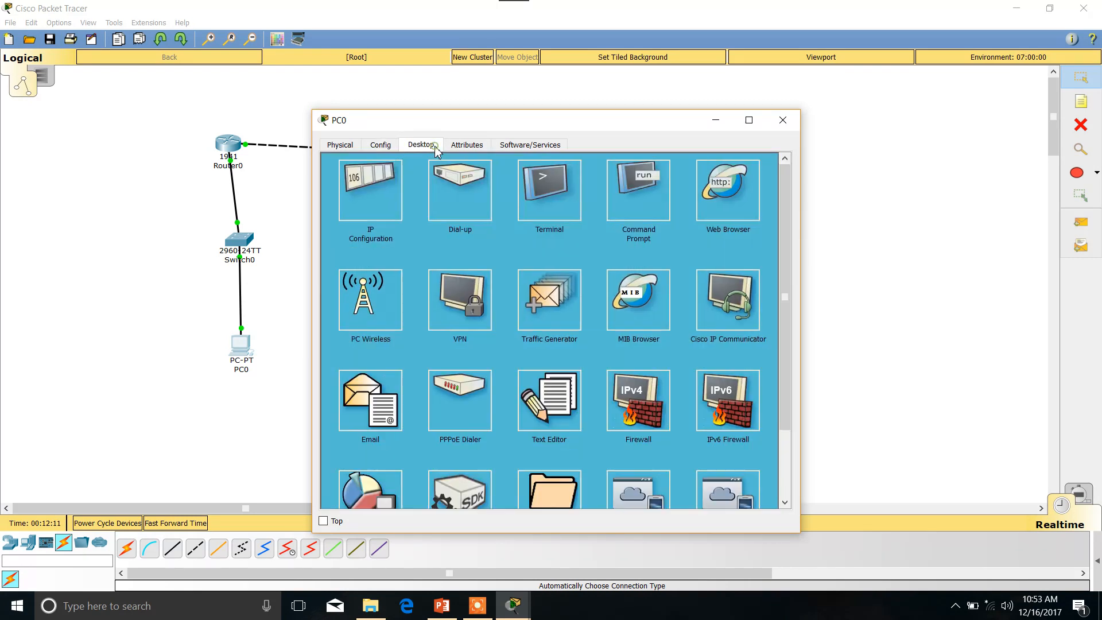
click(626, 190)
text(ping)
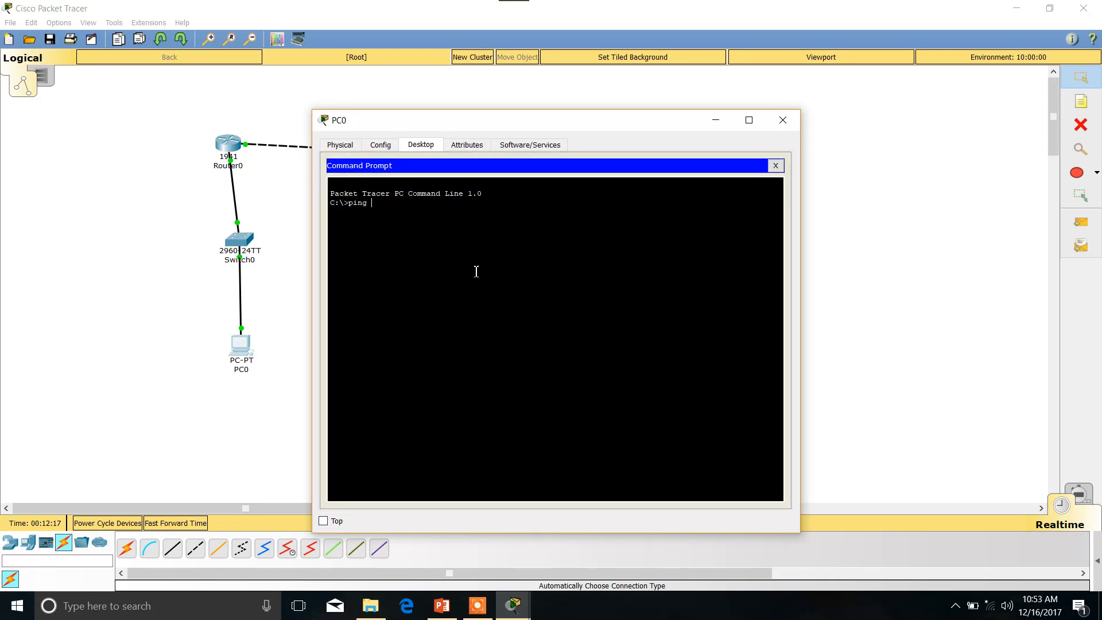
text( 192.168.)
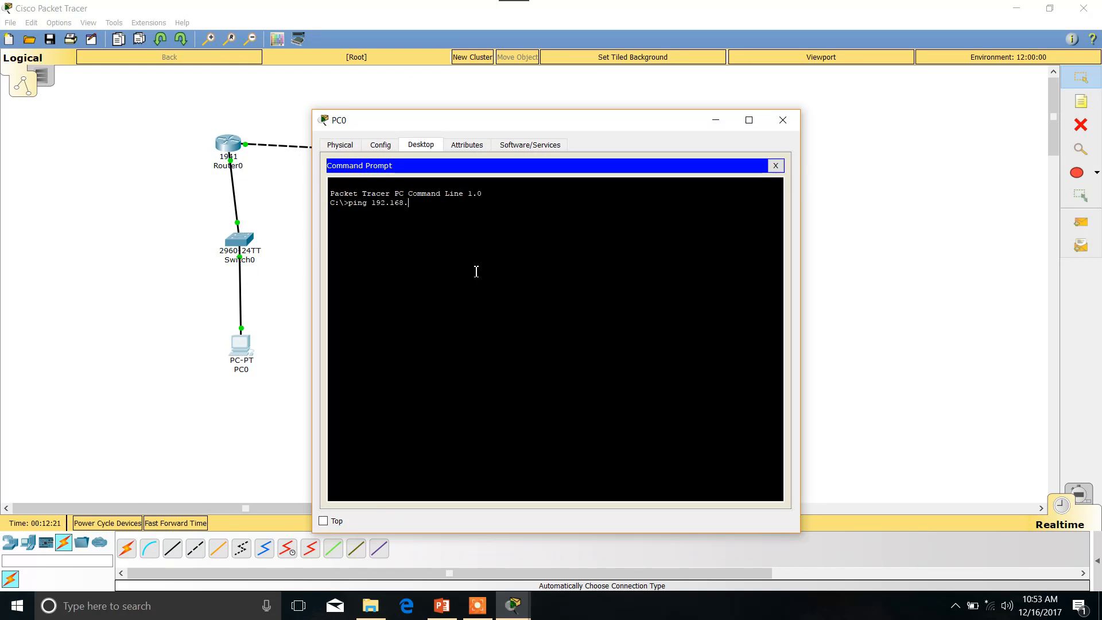
text(10.10)
key(Return)
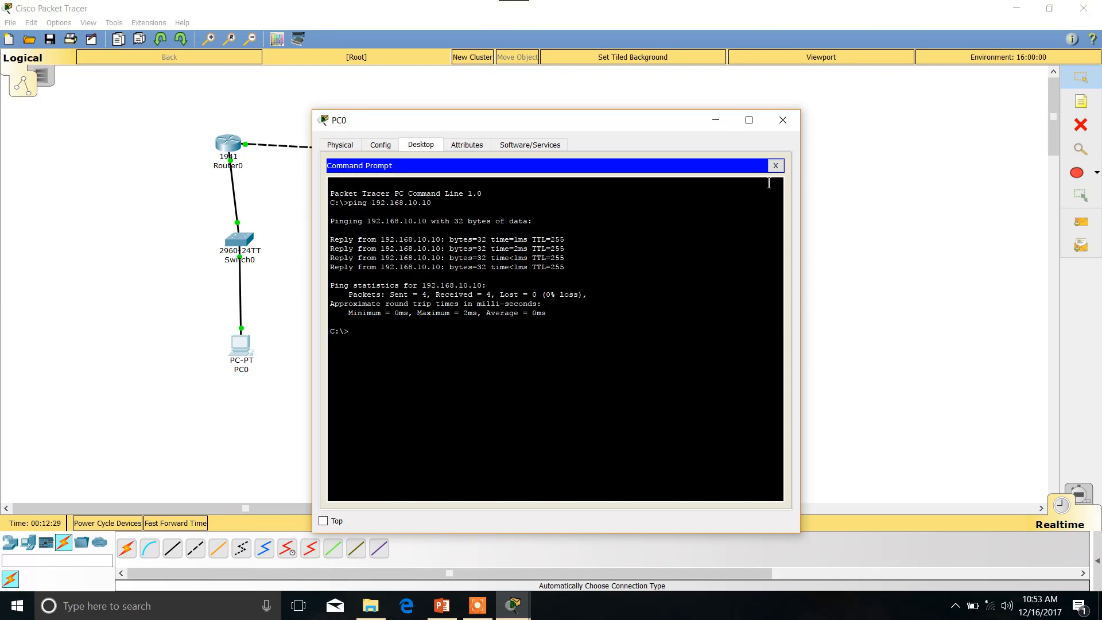
click(783, 120)
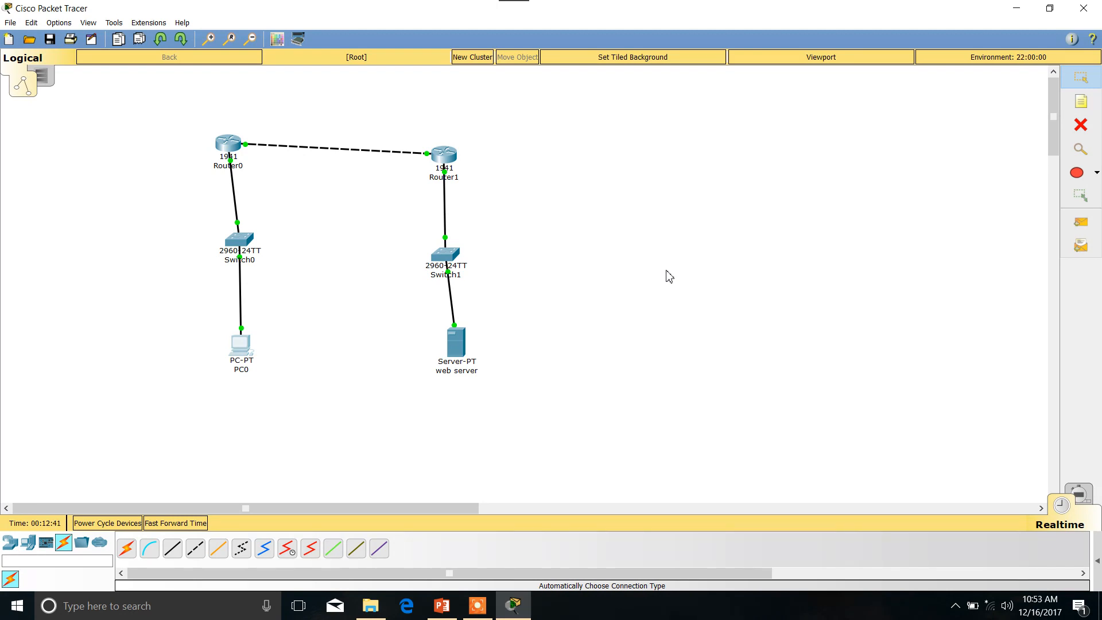
Turn on the DNS service on the web server.
click(456, 345)
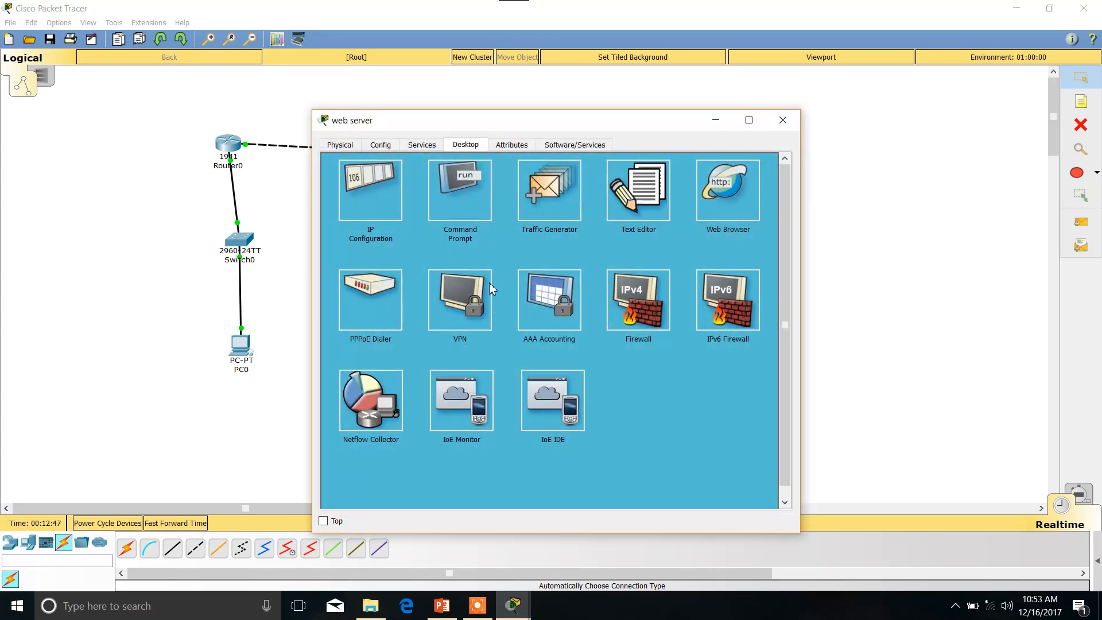
click(422, 147)
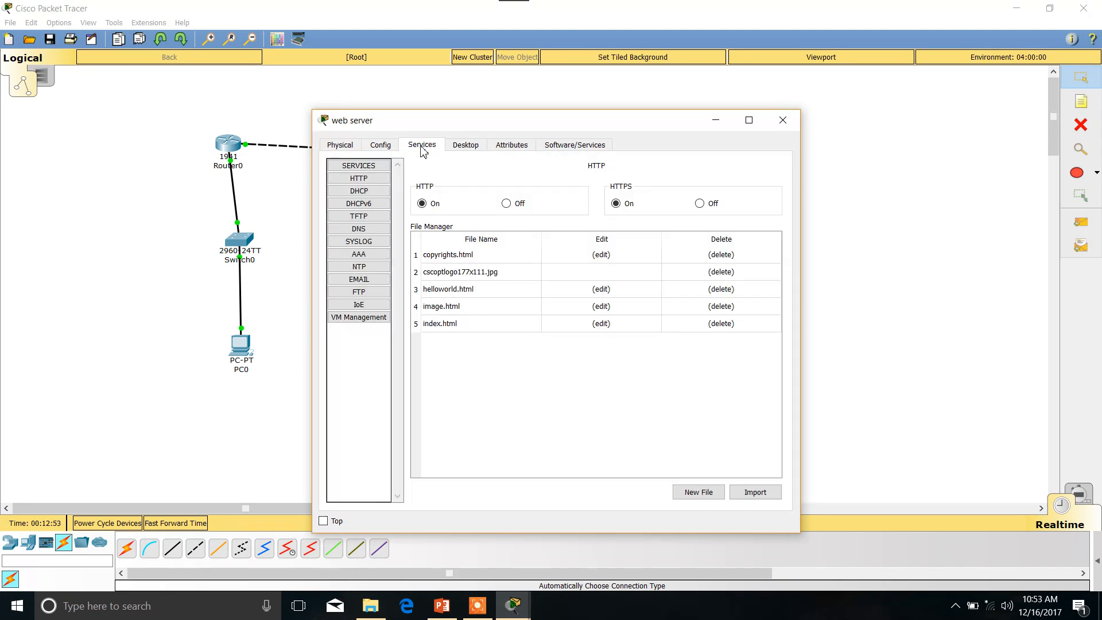
click(358, 229)
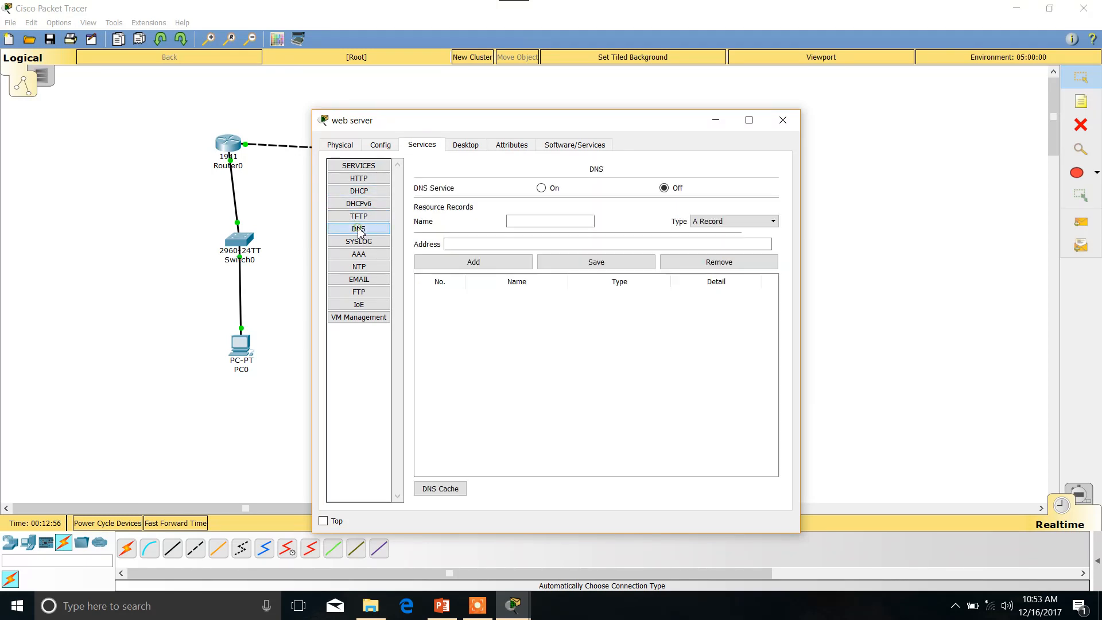
click(541, 188)
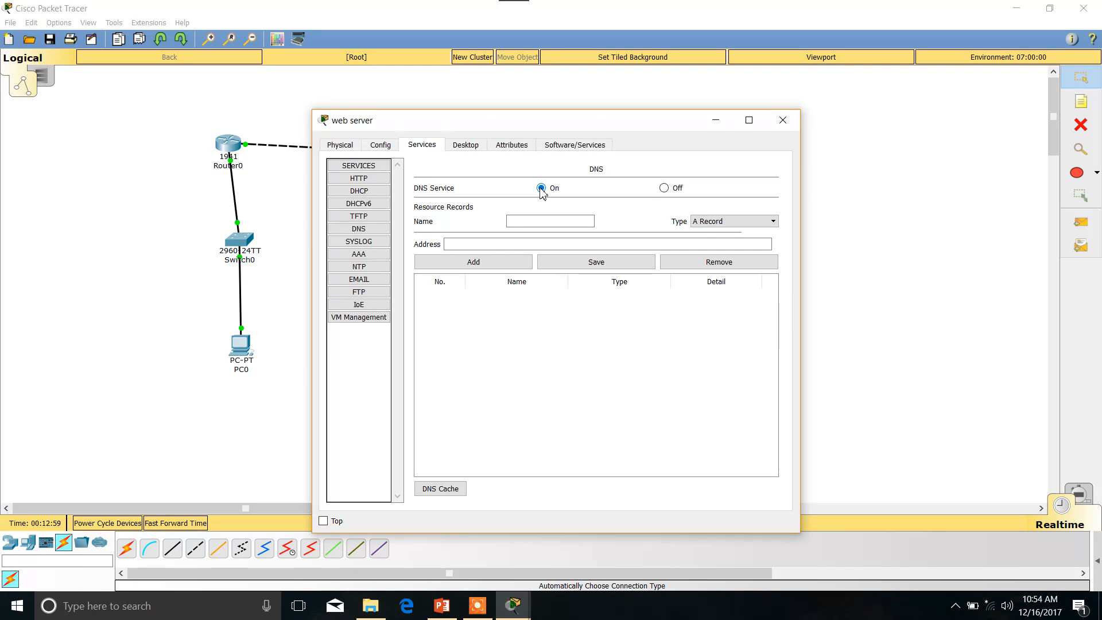
click(536, 221)
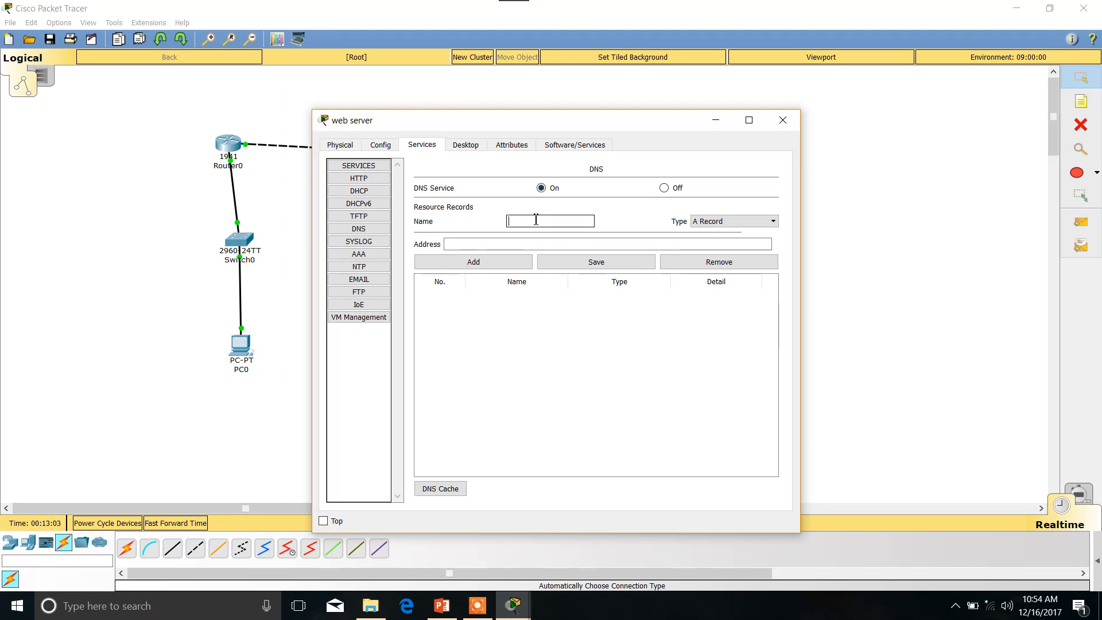
text(www.testdns.com)
click(531, 245)
text(192.168.20.1)
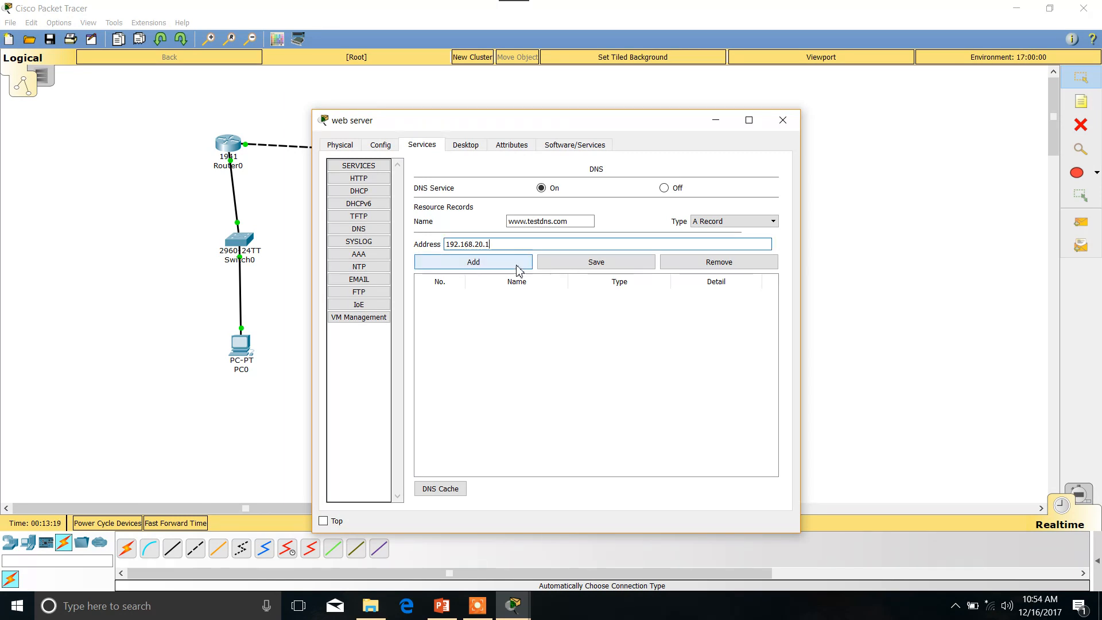
click(516, 266)
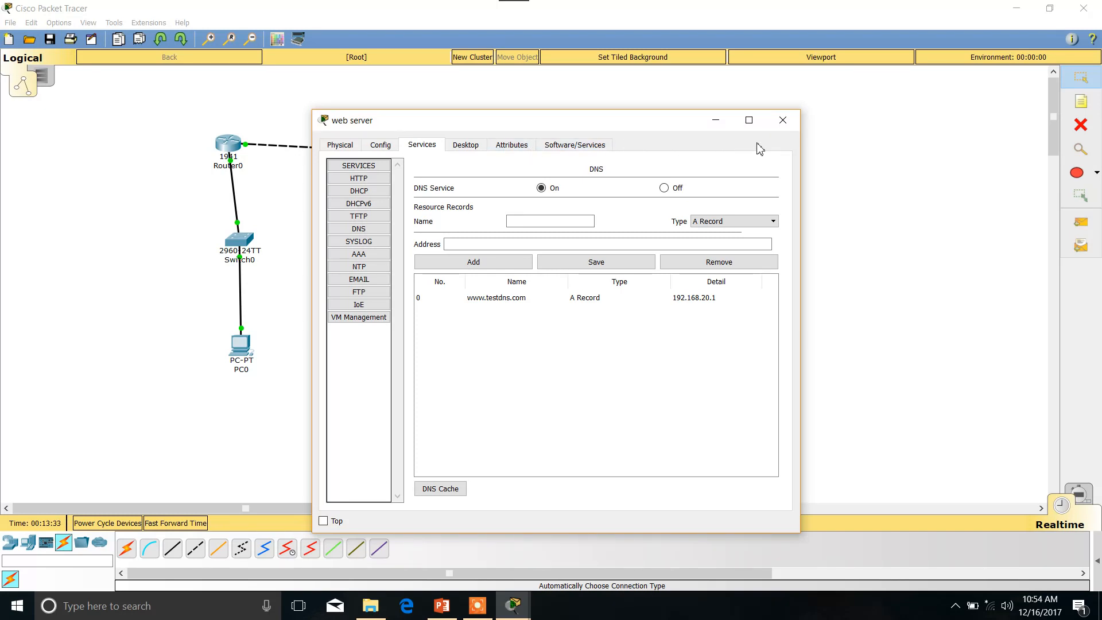
click(783, 120)
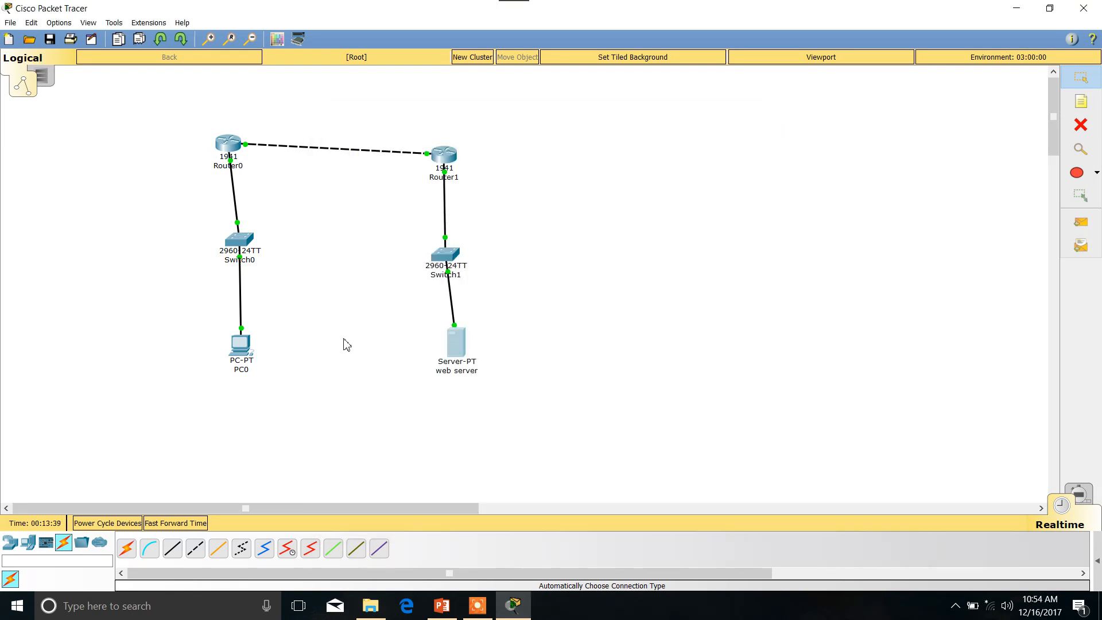
Test web access from PC0 by loading 192.168.20.1 in its Web Browser.
click(245, 346)
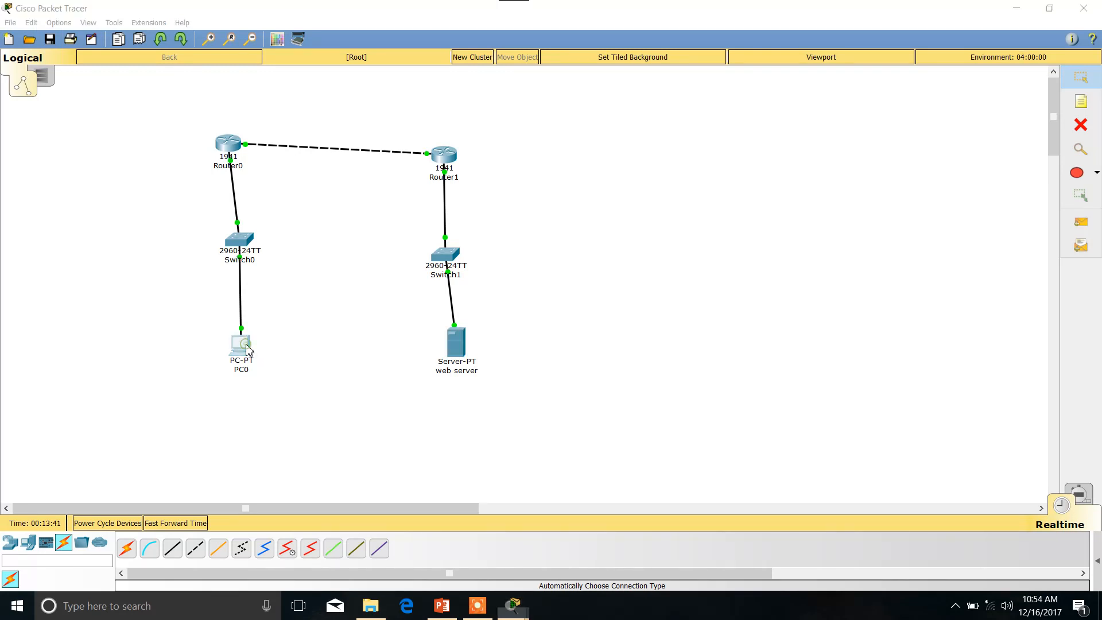
click(725, 188)
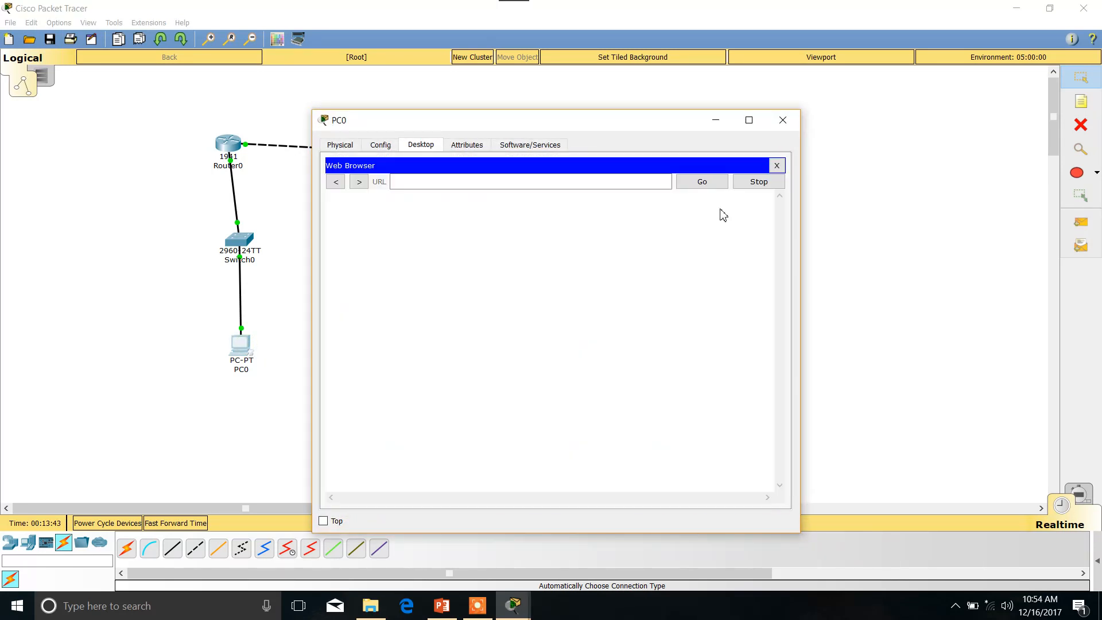
click(577, 185)
text(192.1)
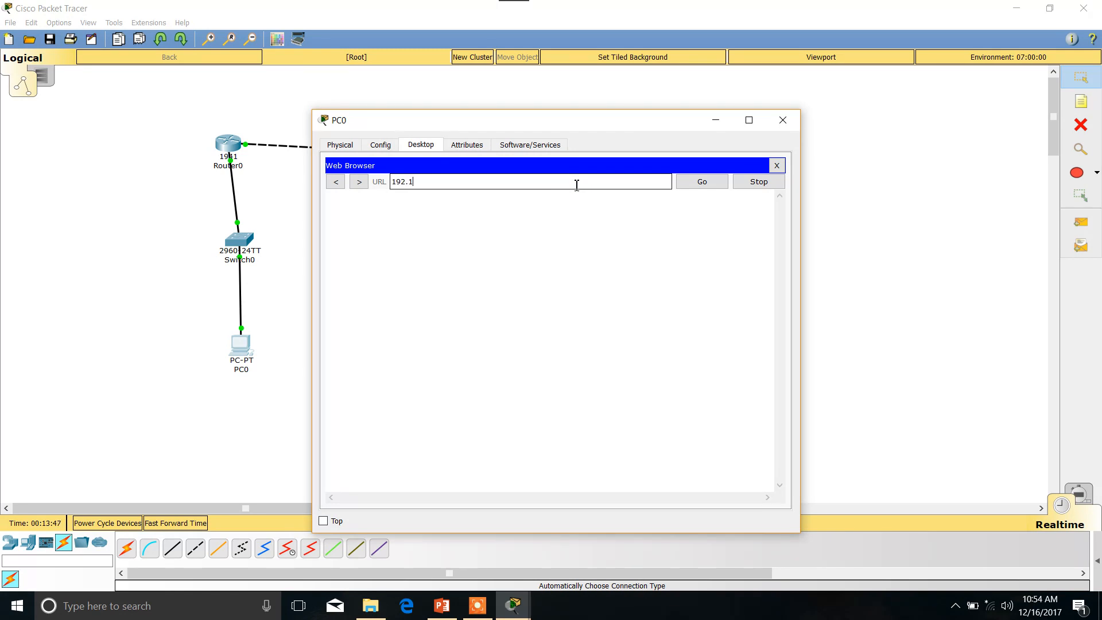
text(68.20.1)
click(705, 181)
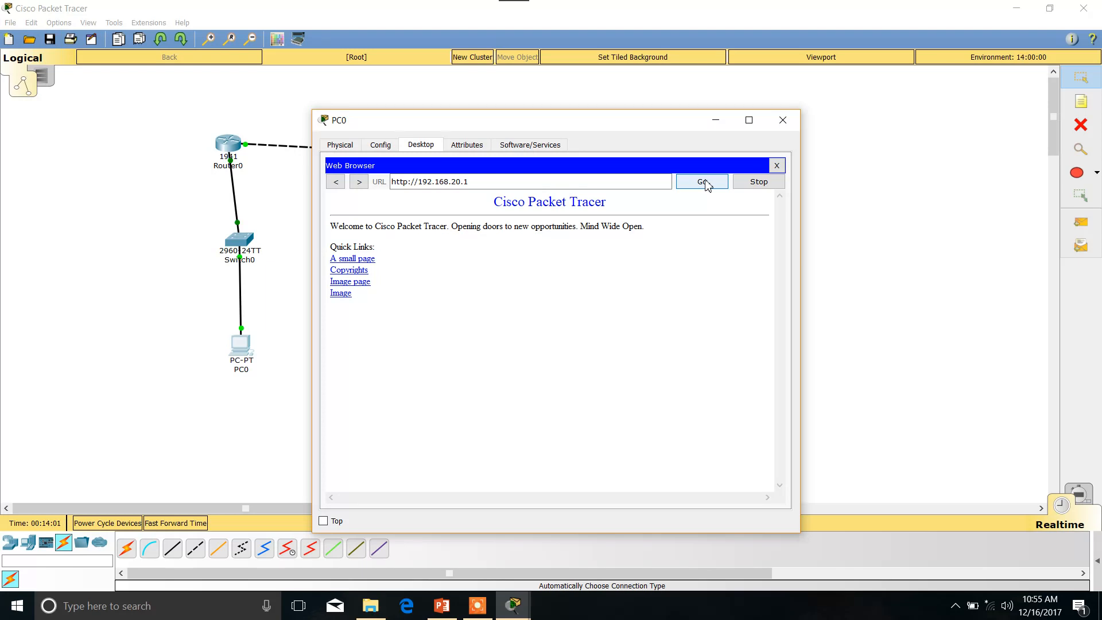
click(661, 182)
key(BackSpace)
key(BackSpace)
key(BackSpace)
key(BackSpace)
key(BackSpace)
key(BackSpace)
key(BackSpace)
key(BackSpace)
key(BackSpace)
key(BackSpace)
key(BackSpace)
key(BackSpace)
key(BackSpace)
key(BackSpace)
key(BackSpace)
key(BackSpace)
key(BackSpace)
key(BackSpace)
key(BackSpace)
text(www)
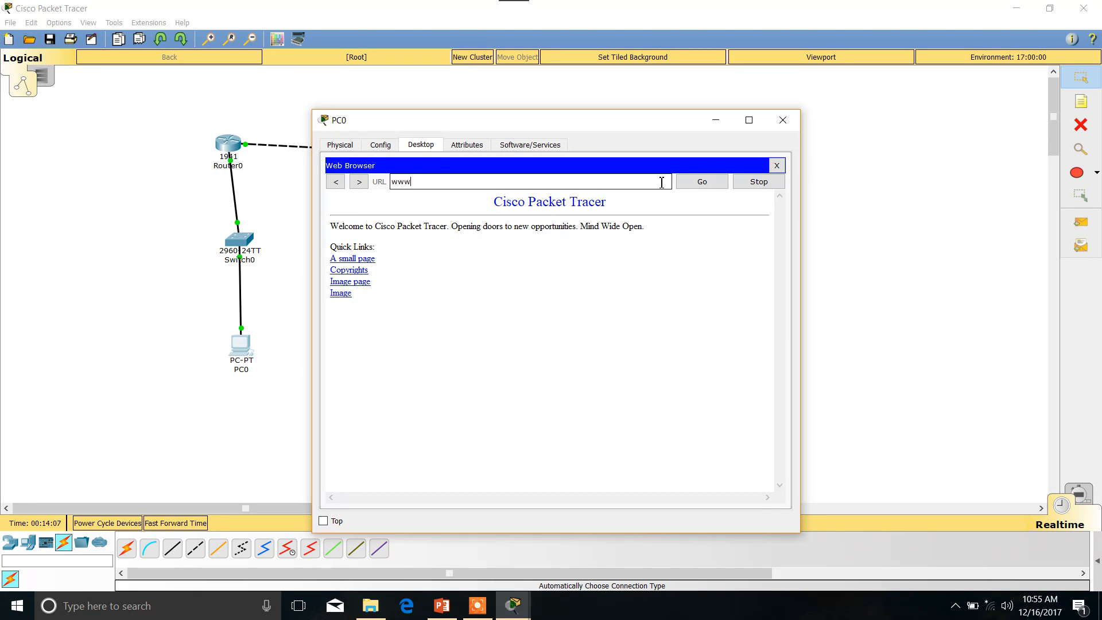
text(.testdns.com)
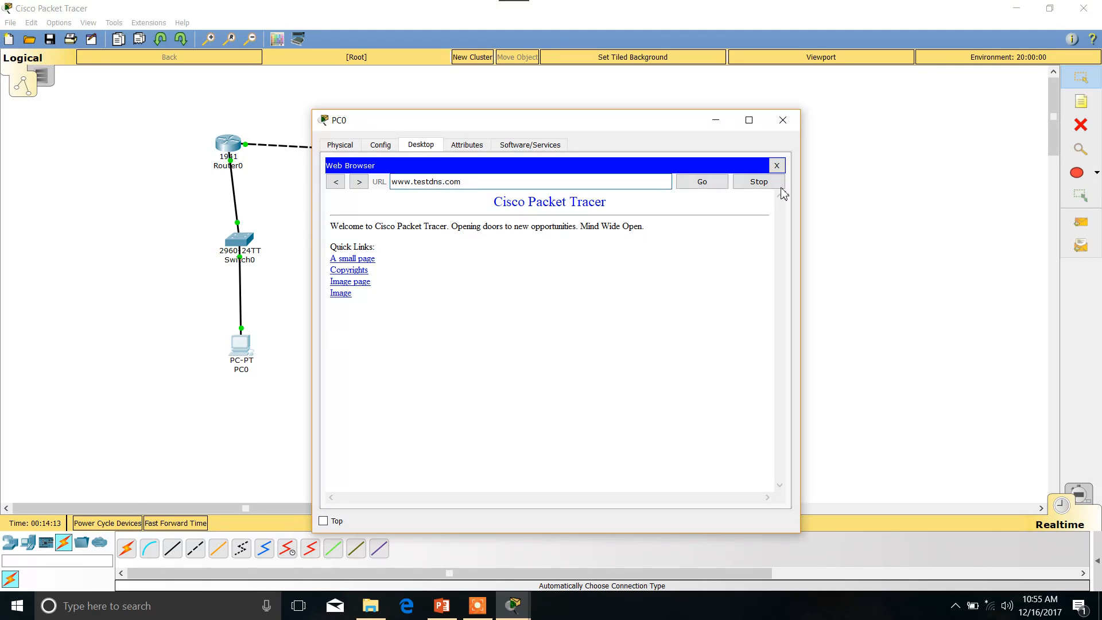
click(702, 181)
click(787, 122)
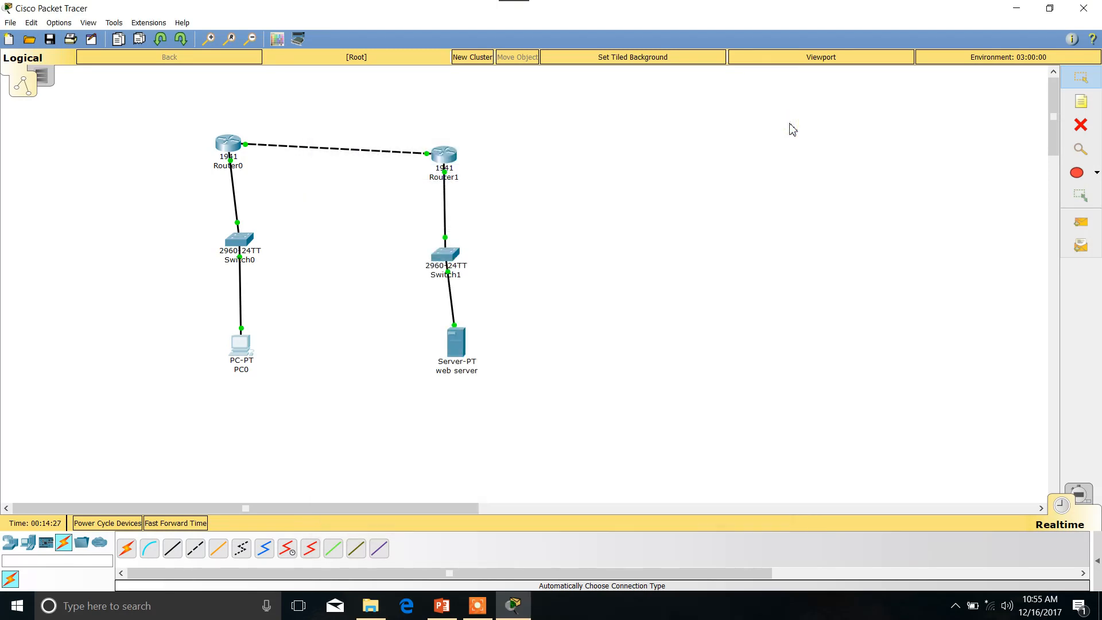
click(248, 350)
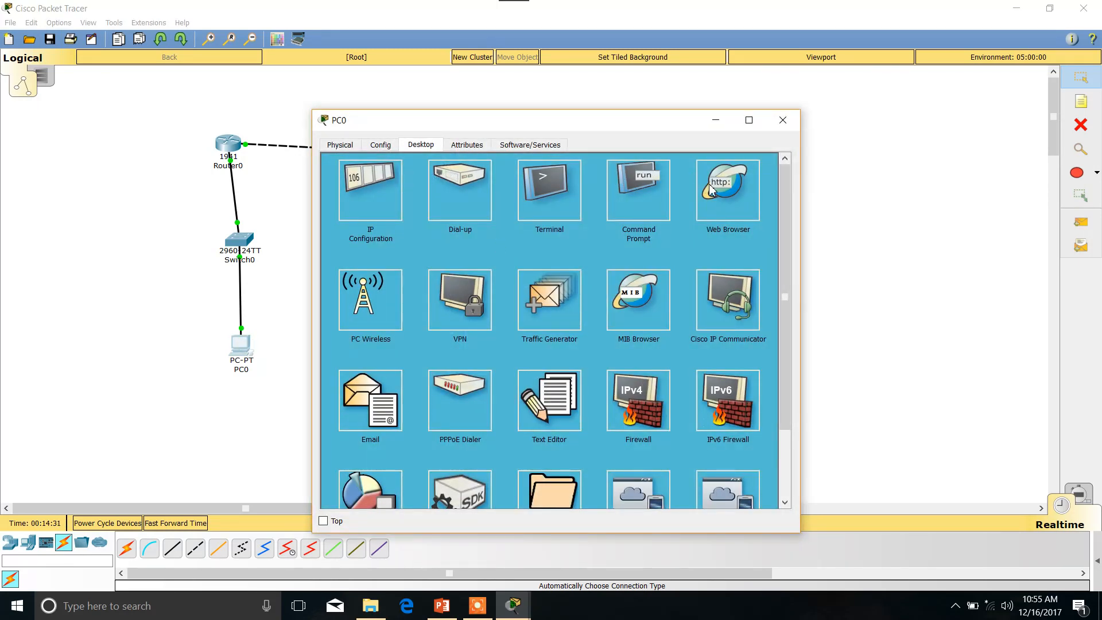
click(711, 189)
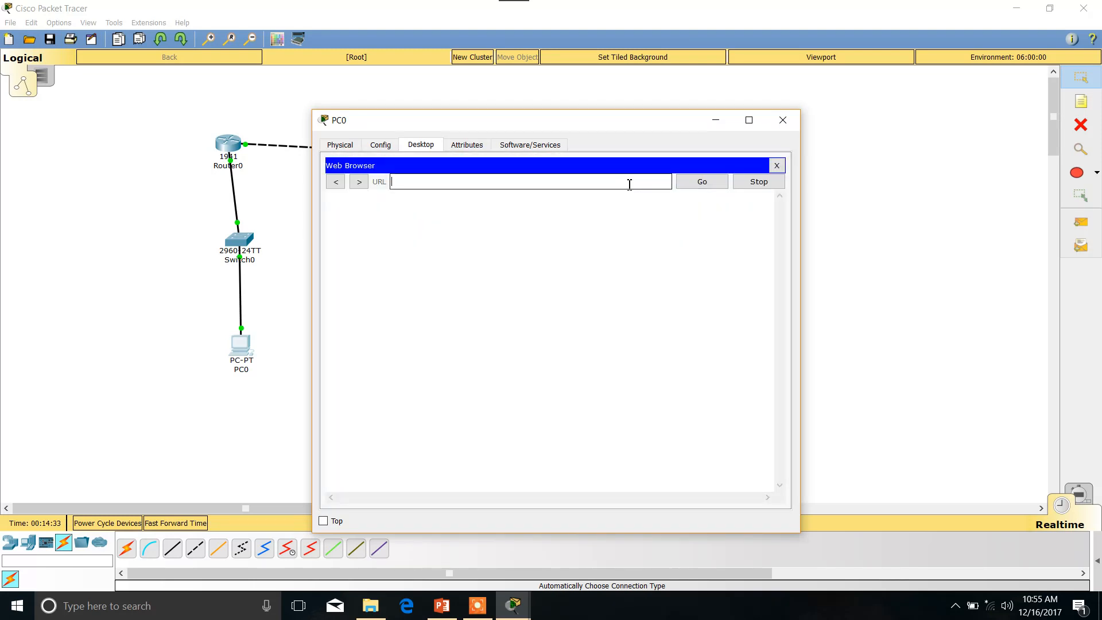
text(www.testdns.com)
click(715, 185)
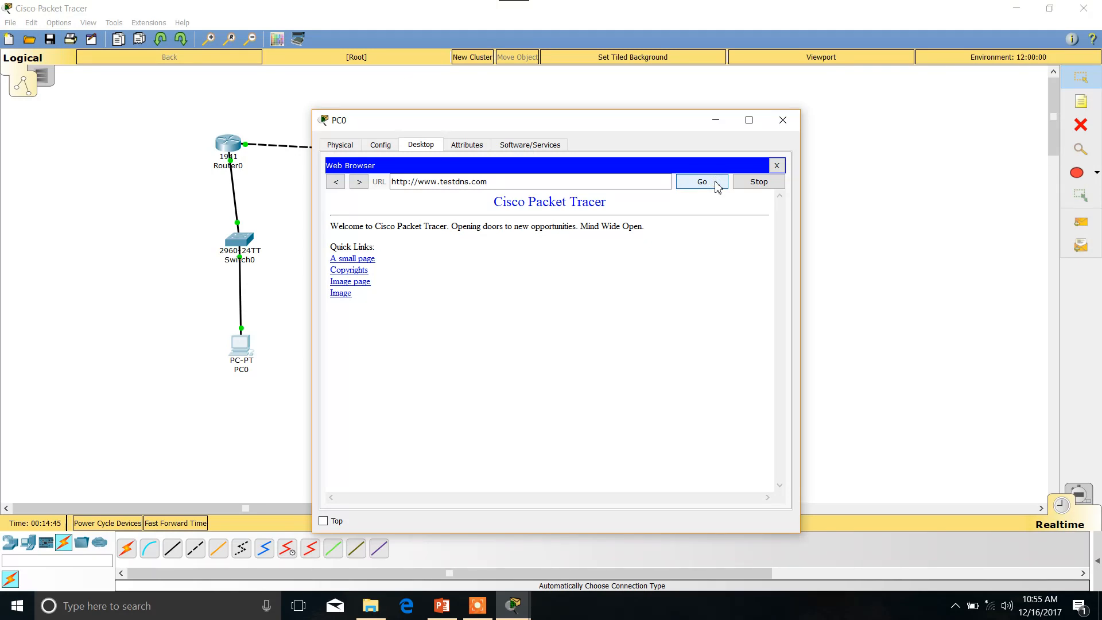
click(783, 120)
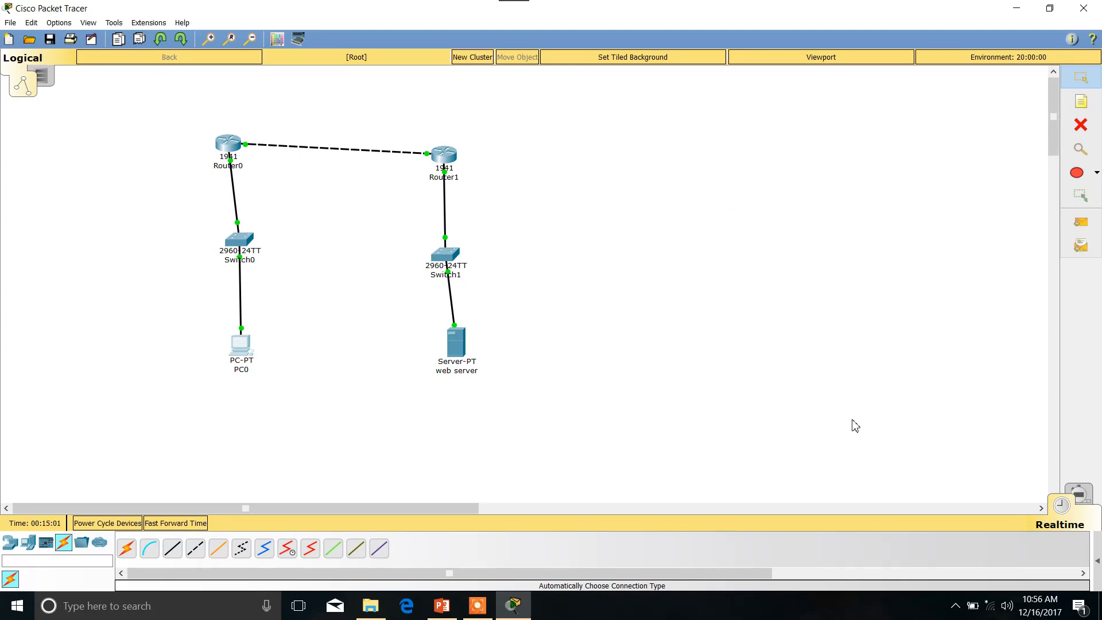
click(954, 606)
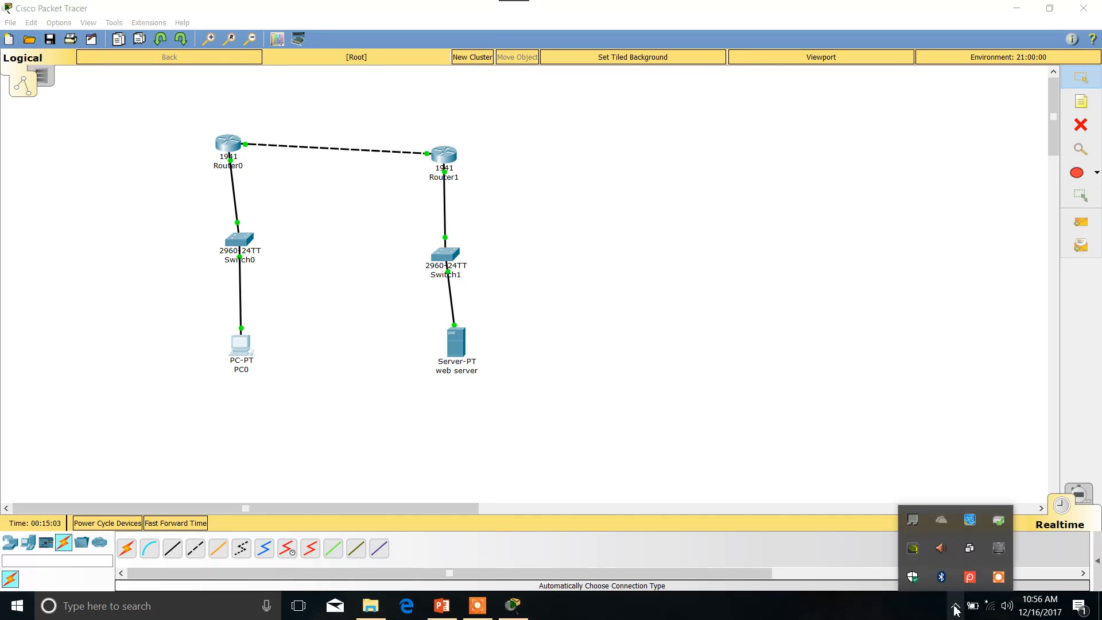